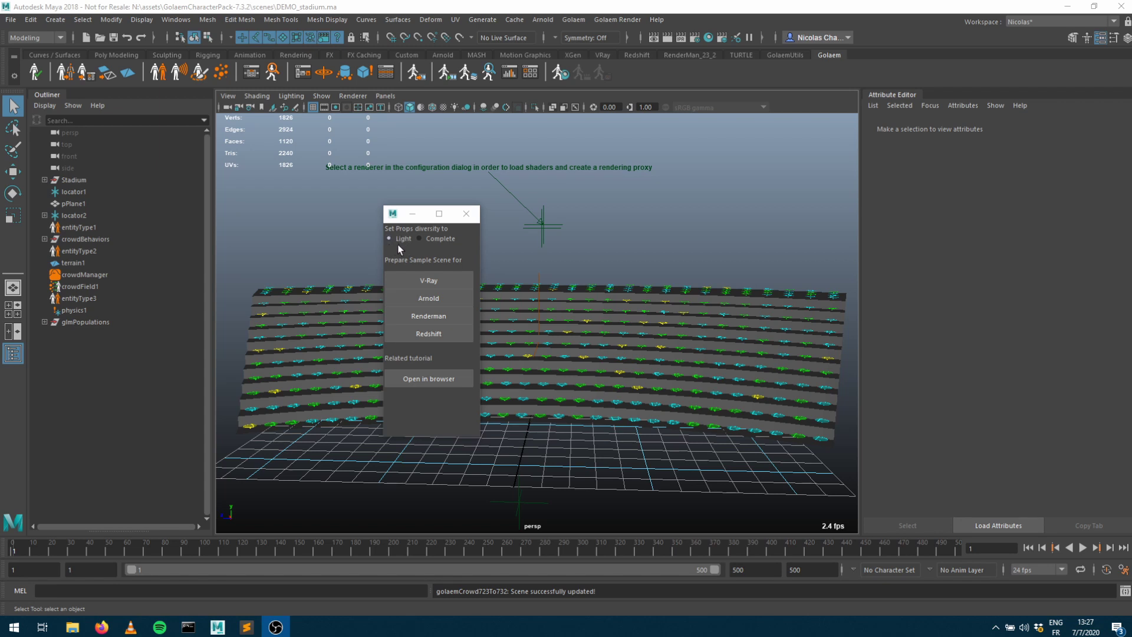
Set the props diversity to Complete, prepare the sample scene for Arnold, and close the configuration dialog.
{"action": "left_click", "coordinate": [422, 241]}
{"action": "left_click", "coordinate": [422, 241]}
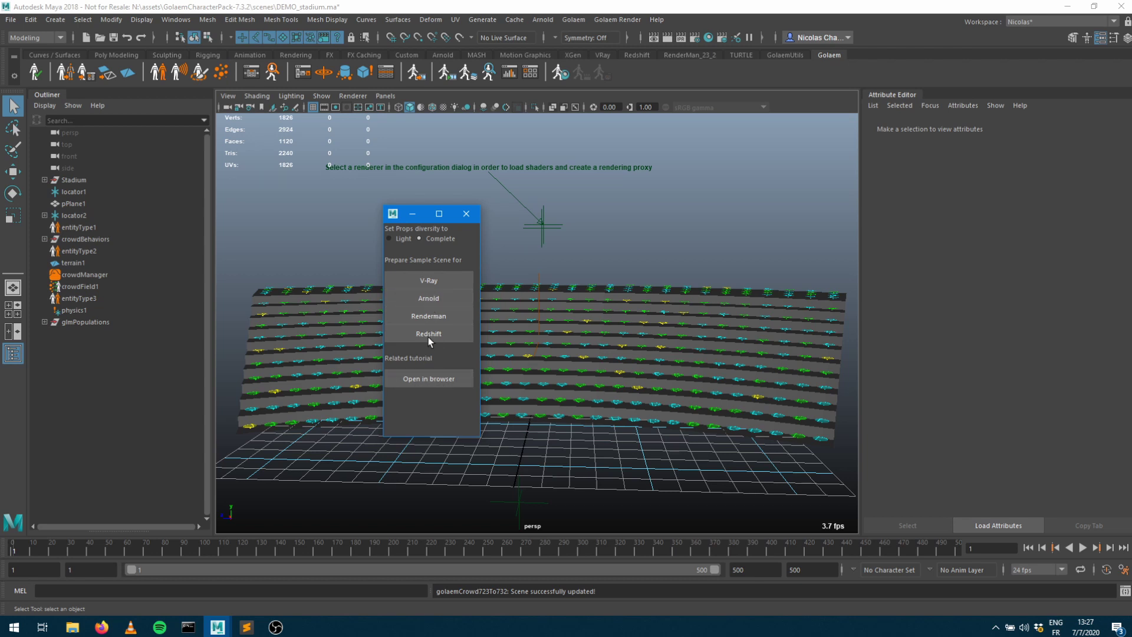
{"action": "left_click", "coordinate": [423, 378]}
{"action": "left_click", "coordinate": [432, 299]}
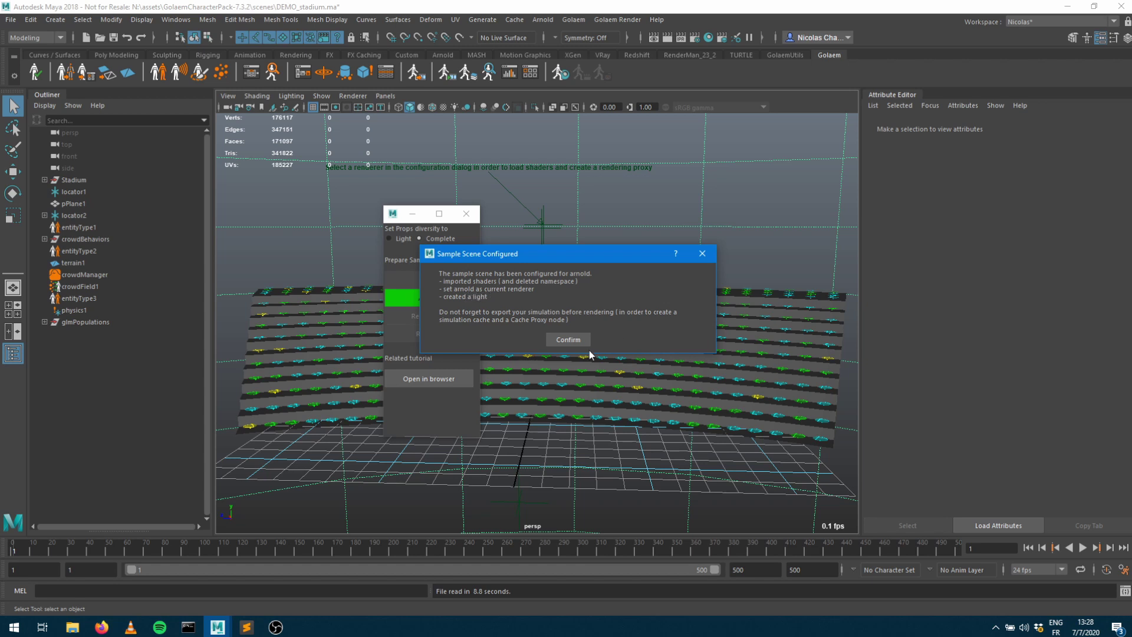
{"action": "left_click", "coordinate": [566, 339]}
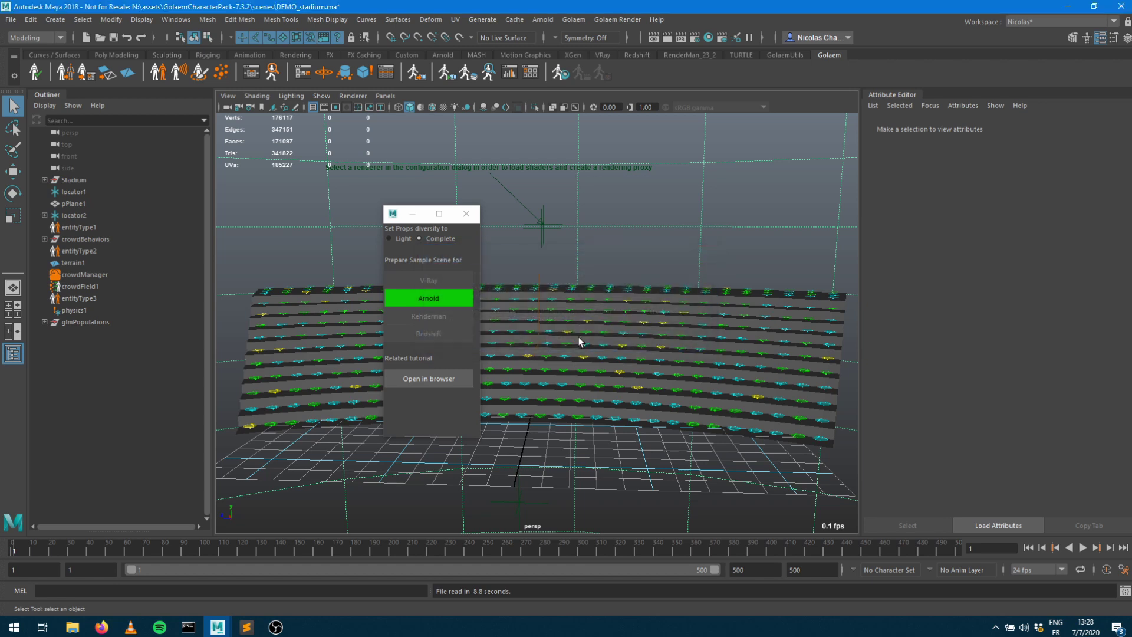
{"action": "left_click", "coordinate": [467, 214]}
View the imported man character up close and expand its MAN_foule_main hierarchy to the MAN_MD_head_top_part meshes.
{"action": "left_click_drag", "start_coordinate": [493, 342], "coordinate": [556, 324], "text": "alt"}
{"action": "right_click_drag", "start_coordinate": [556, 324], "coordinate": [559, 348], "text": "alt"}
{"action": "left_click_drag", "start_coordinate": [559, 348], "coordinate": [482, 341], "text": "alt"}
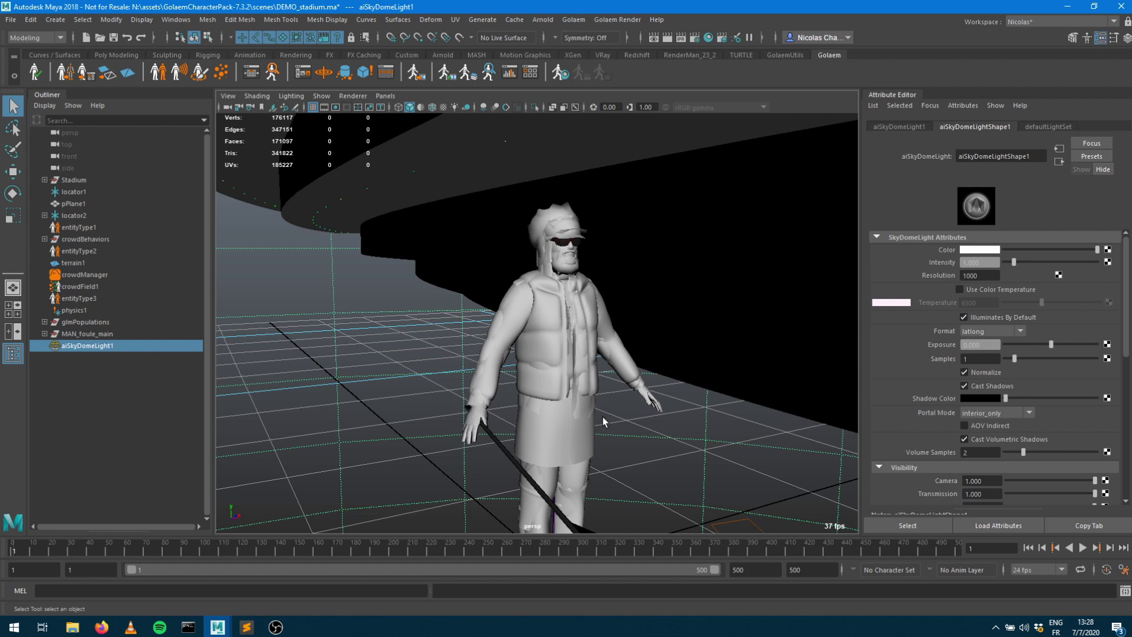
{"action": "left_click", "coordinate": [45, 334]}
{"action": "left_click", "coordinate": [52, 345]}
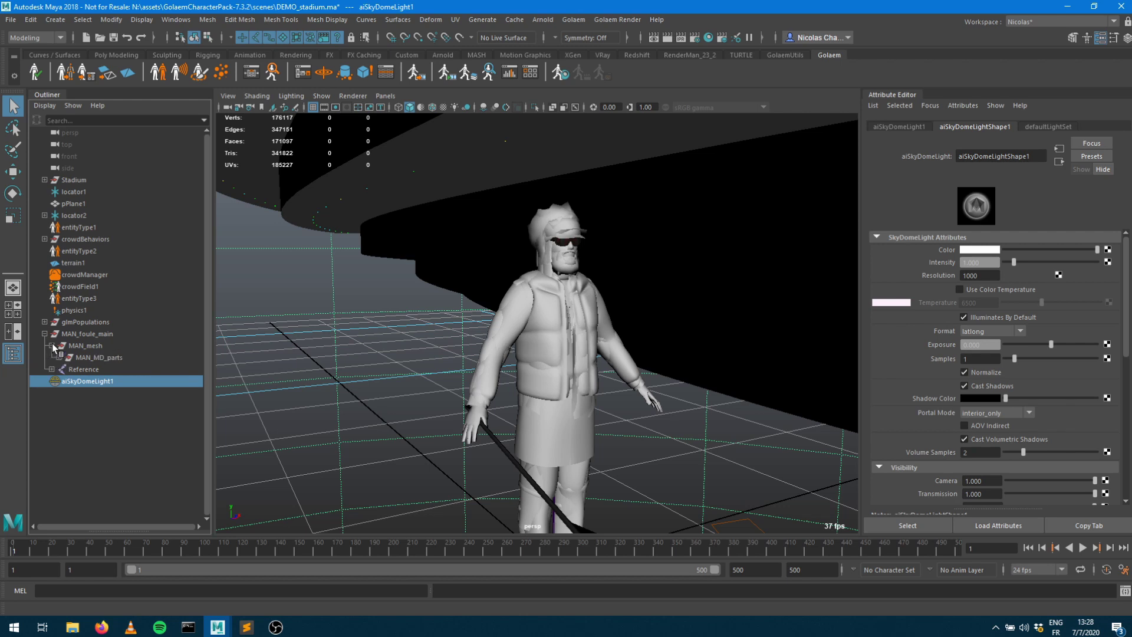
{"action": "left_click", "coordinate": [59, 357]}
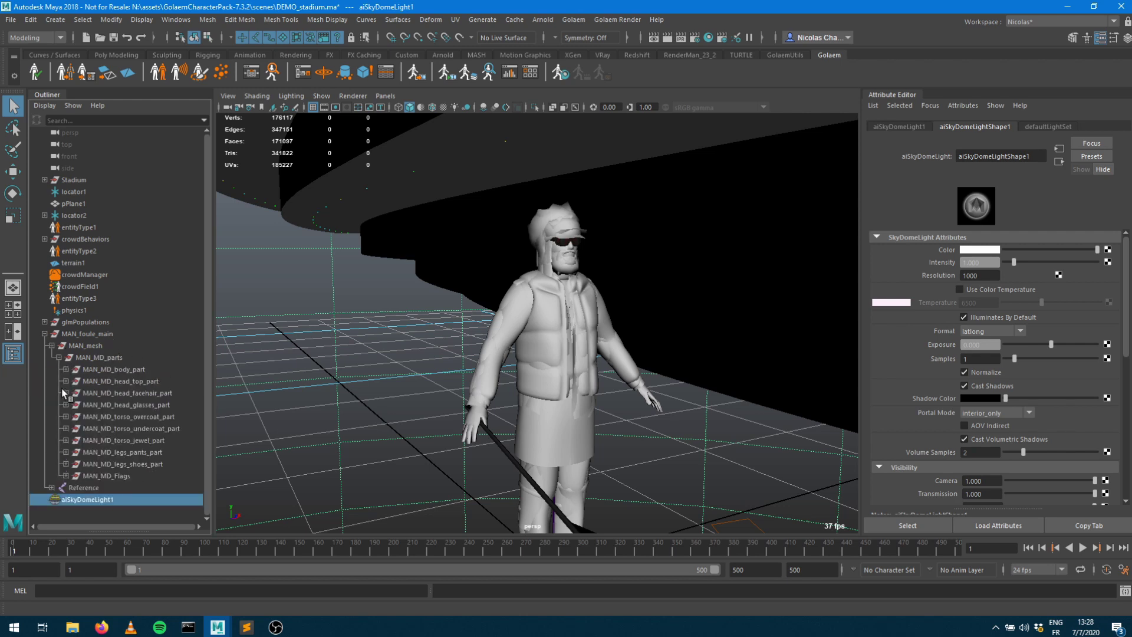
{"action": "left_click", "coordinate": [65, 381]}
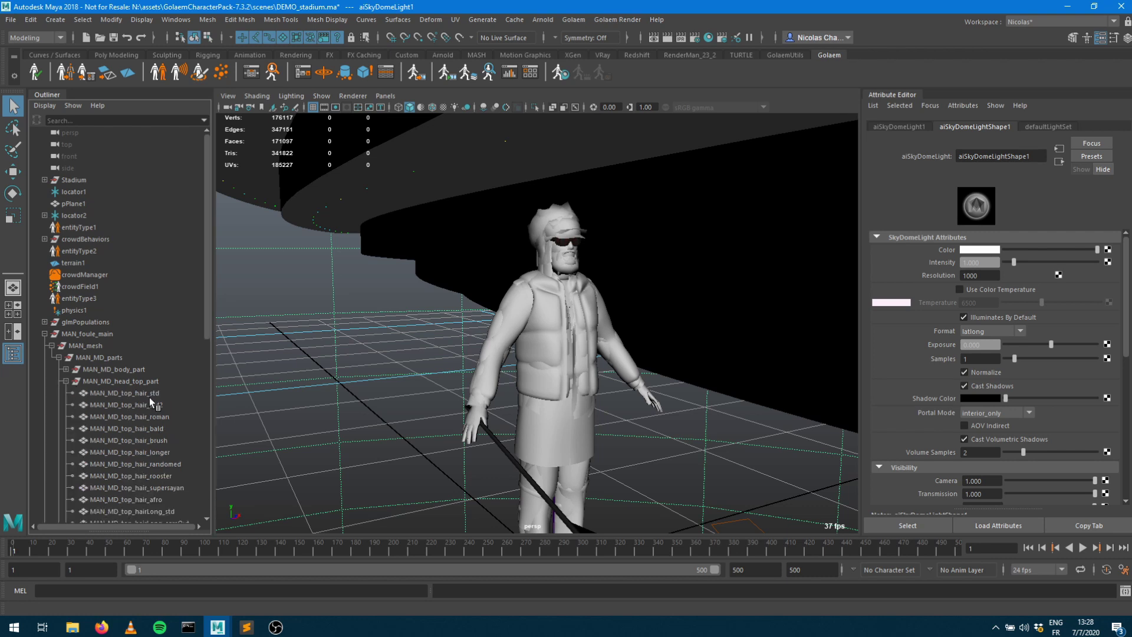
{"action": "scroll", "coordinate": [162, 437], "scroll_direction": "down", "scroll_amount": 8}
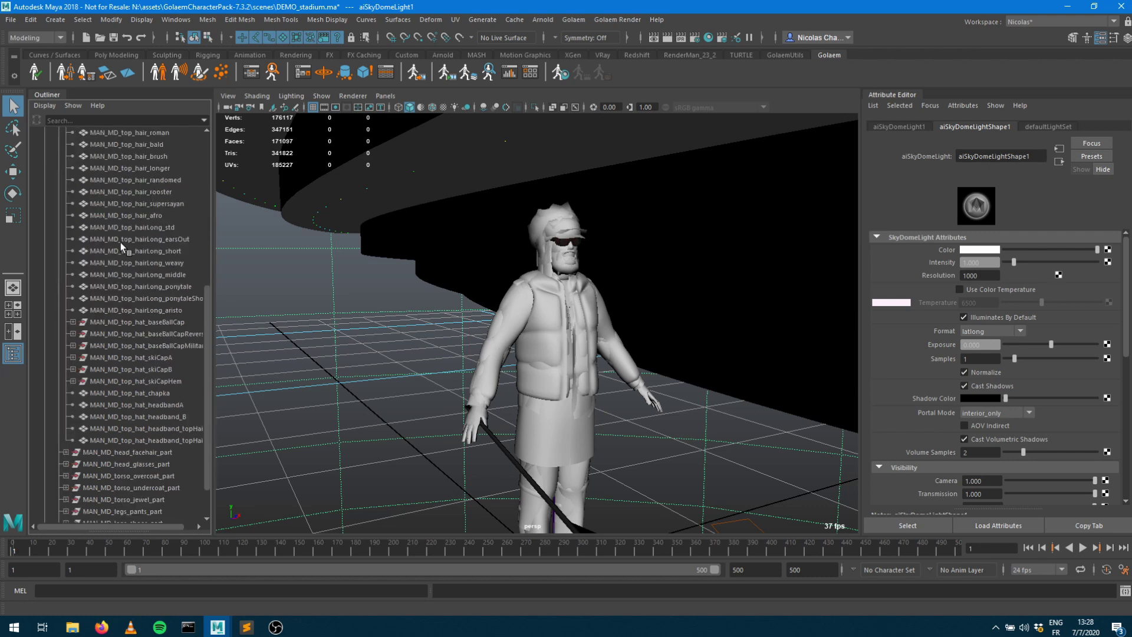
Inspect the skiCapB and skiCapA hat groups, then collapse the head top part and MAN_mesh groups.
{"action": "left_click", "coordinate": [143, 405]}
{"action": "left_click", "coordinate": [147, 370]}
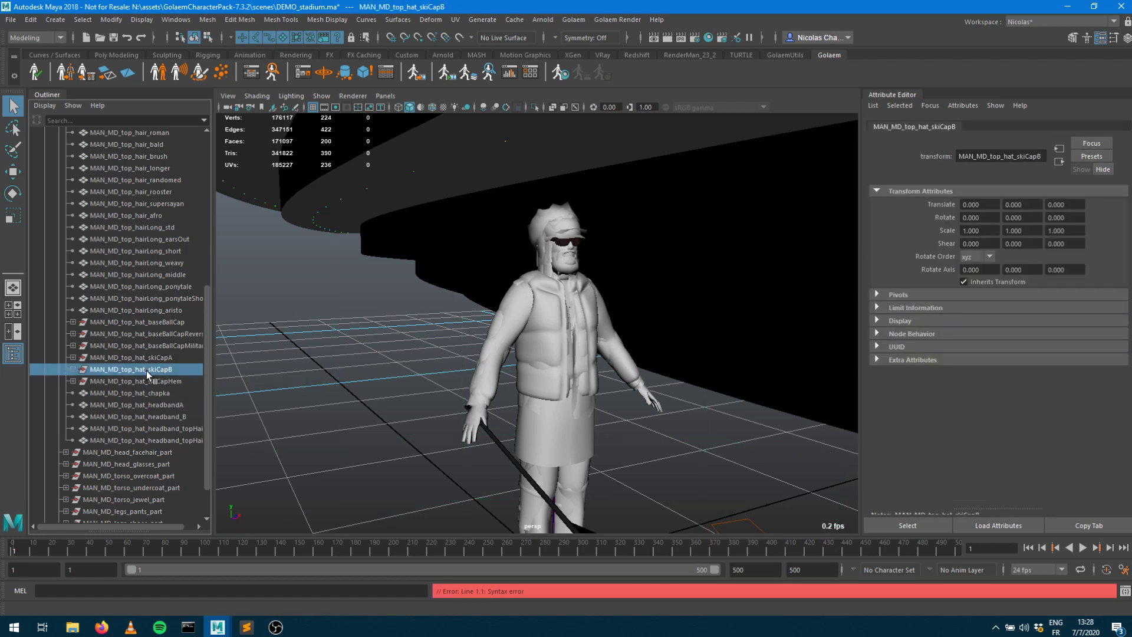
{"action": "left_click", "coordinate": [146, 356]}
{"action": "scroll", "coordinate": [132, 352], "scroll_direction": "up", "scroll_amount": 5}
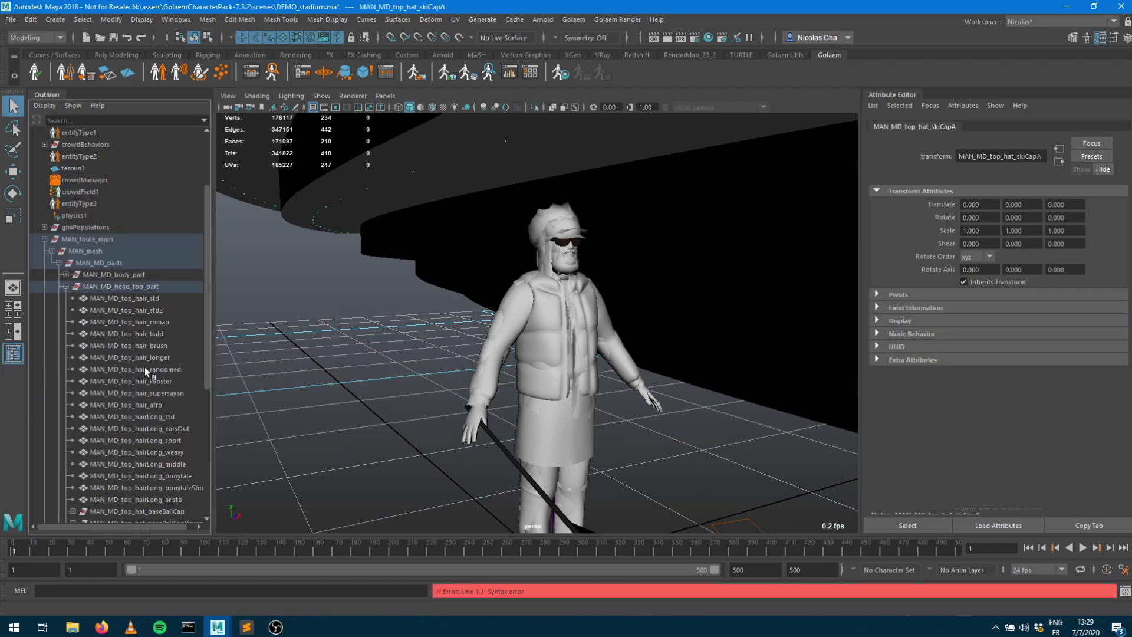
{"action": "left_click", "coordinate": [64, 287]}
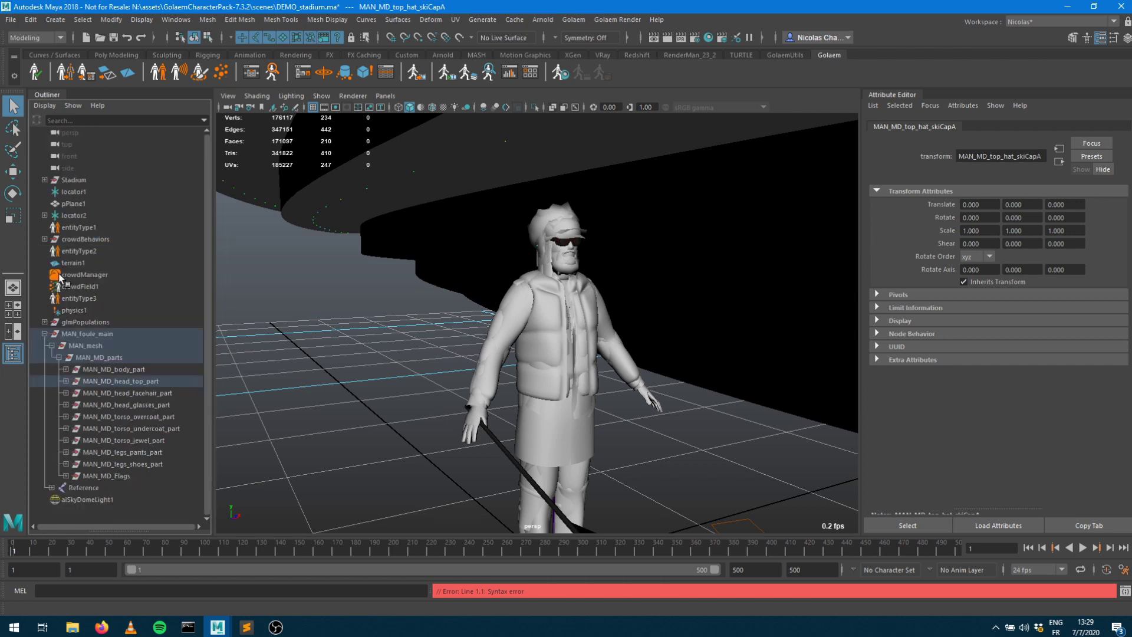
{"action": "left_click", "coordinate": [51, 346]}
Frame the whole scene and advance the timeline to frame 4 to inspect the crowd characters on the stadium stands.
{"action": "key", "text": "a"}
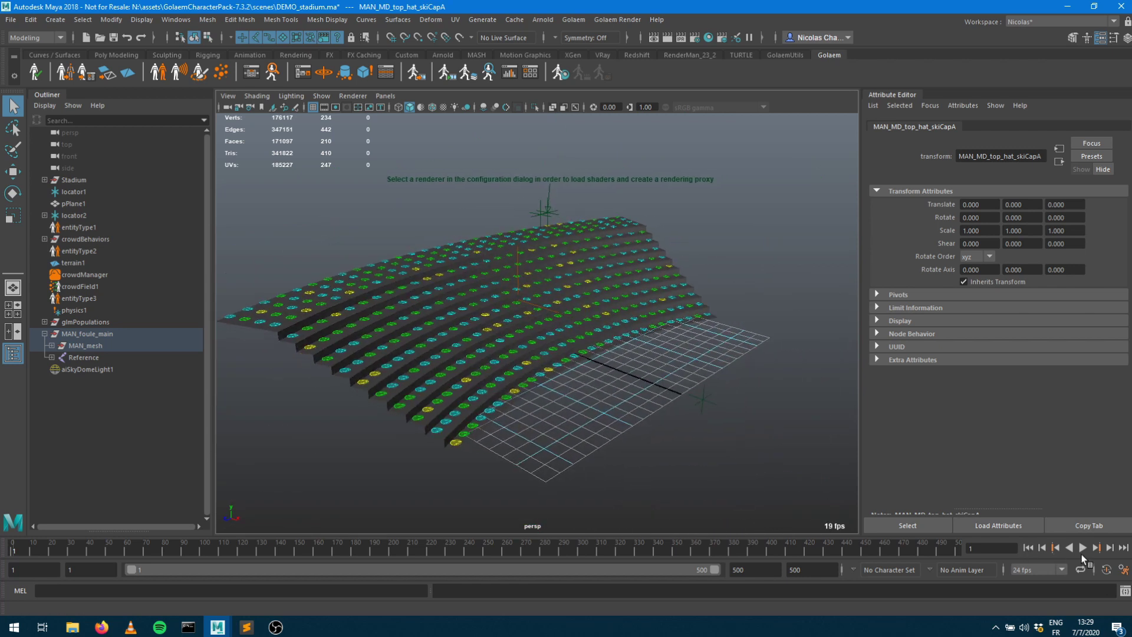
{"action": "left_click", "coordinate": [1110, 550]}
{"action": "left_click_drag", "start_coordinate": [355, 355], "coordinate": [443, 342], "text": "alt"}
{"action": "scroll", "coordinate": [443, 342], "scroll_direction": "up", "scroll_amount": 10}
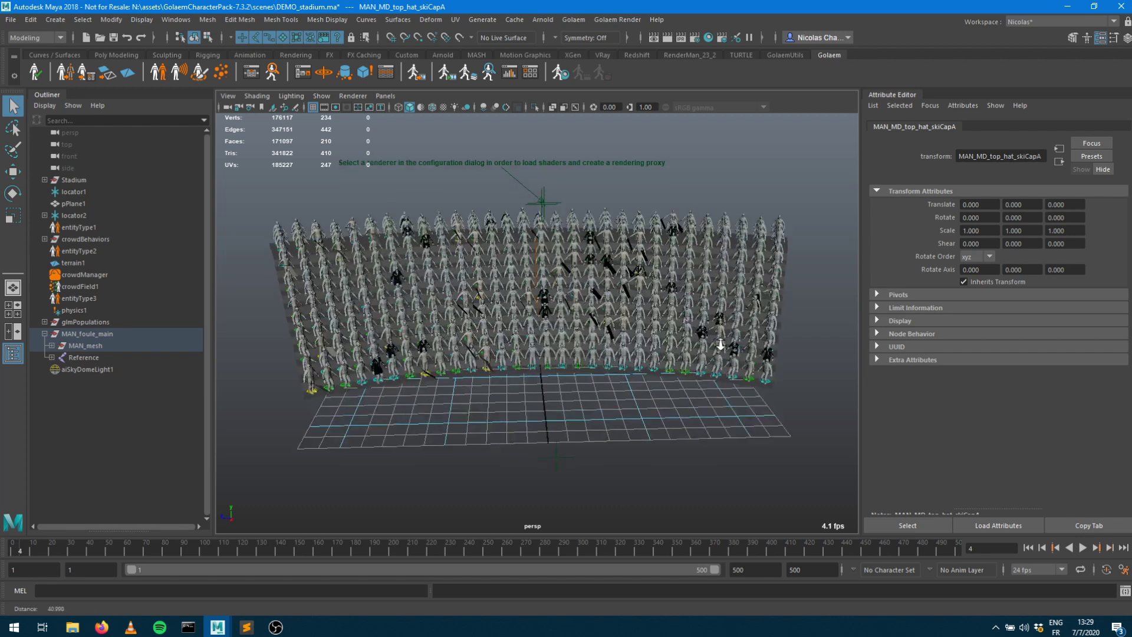
{"action": "scroll", "coordinate": [600, 318], "scroll_direction": "down", "scroll_amount": 10}
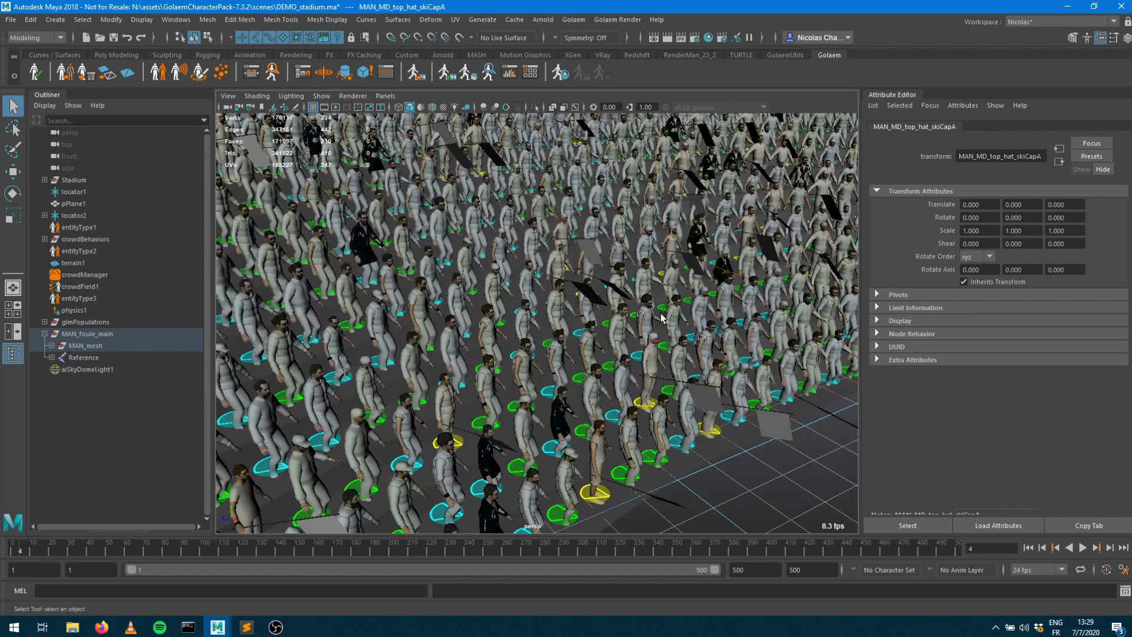
Play the crowd simulation from an angled view of the stands and stop it at frame 38.
{"action": "left_click_drag", "start_coordinate": [515, 331], "coordinate": [512, 349], "text": "alt"}
{"action": "scroll", "coordinate": [512, 348], "scroll_direction": "up", "scroll_amount": 5}
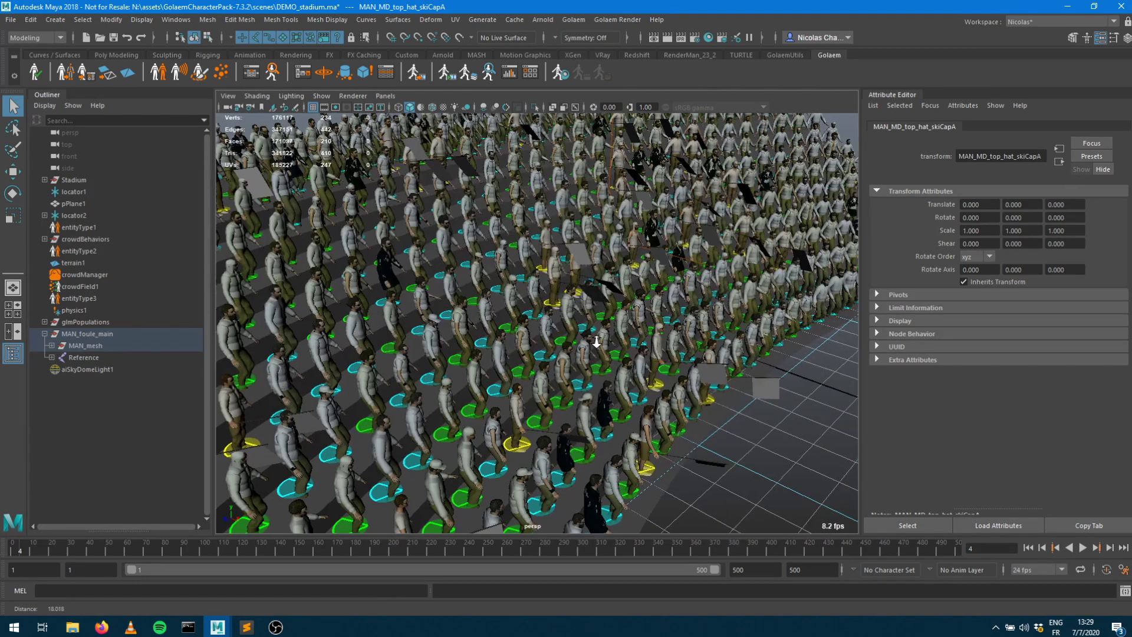
{"action": "left_click", "coordinate": [1083, 547]}
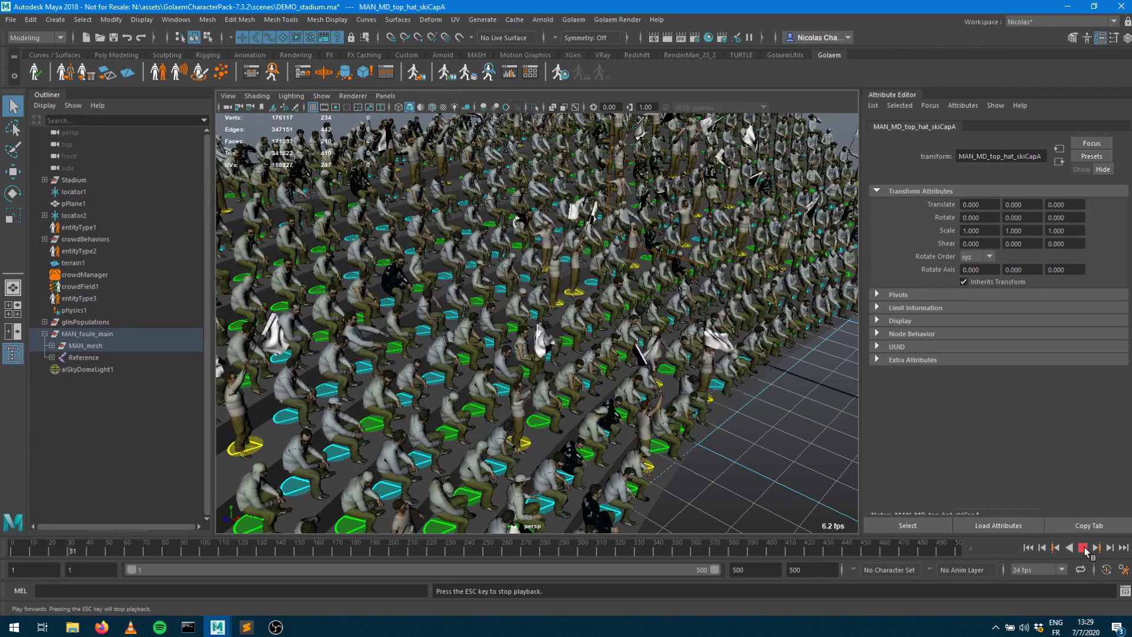
{"action": "key", "text": "Escape"}
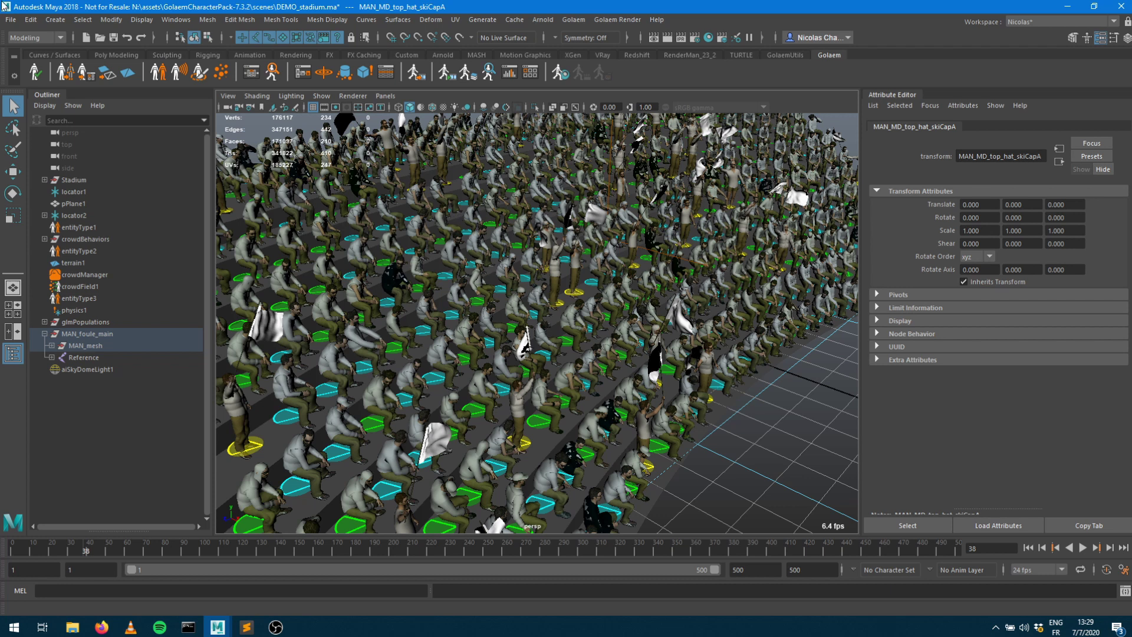
Review the shape attributes of entityType1, entityType2 and entityType3, including their character file and rendering types.
{"action": "left_click", "coordinate": [75, 230]}
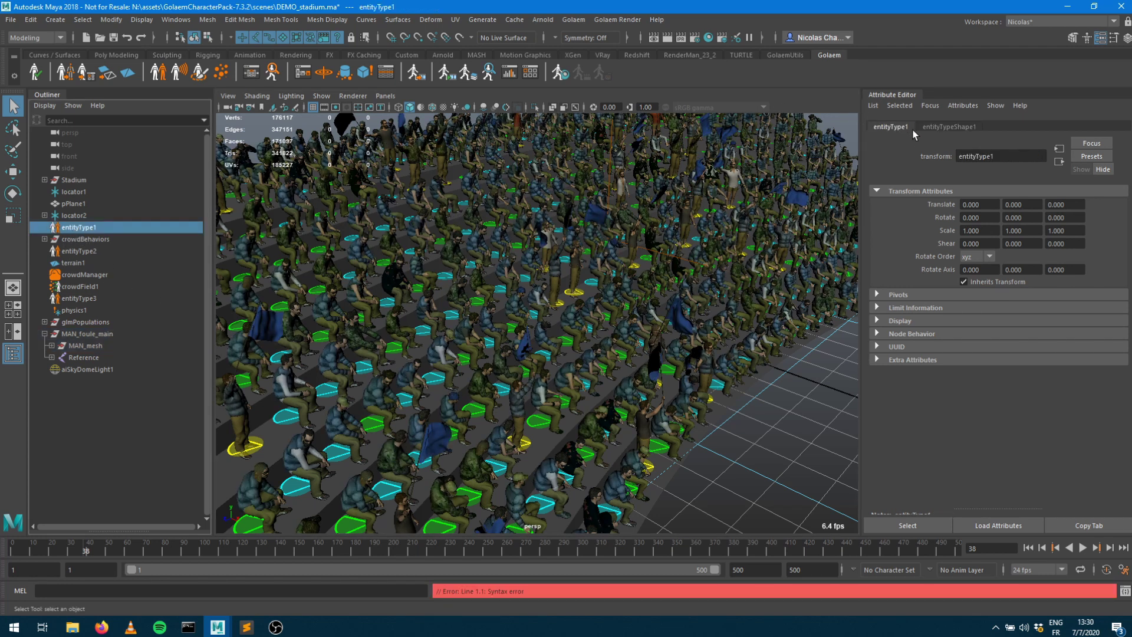
{"action": "left_click", "coordinate": [932, 127]}
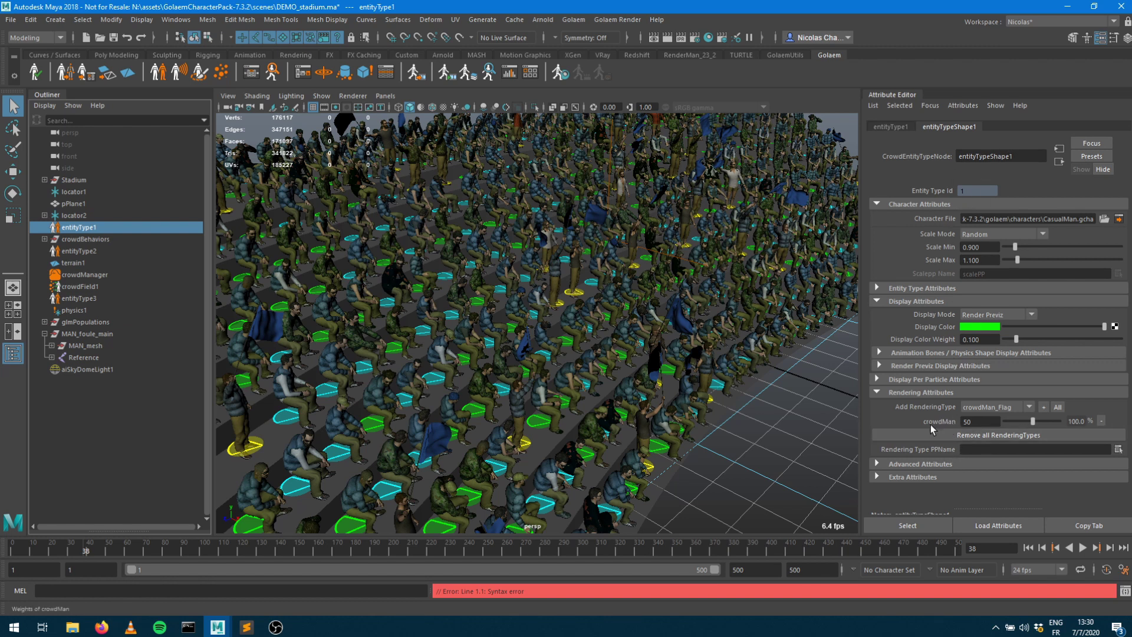
{"action": "left_click", "coordinate": [70, 252]}
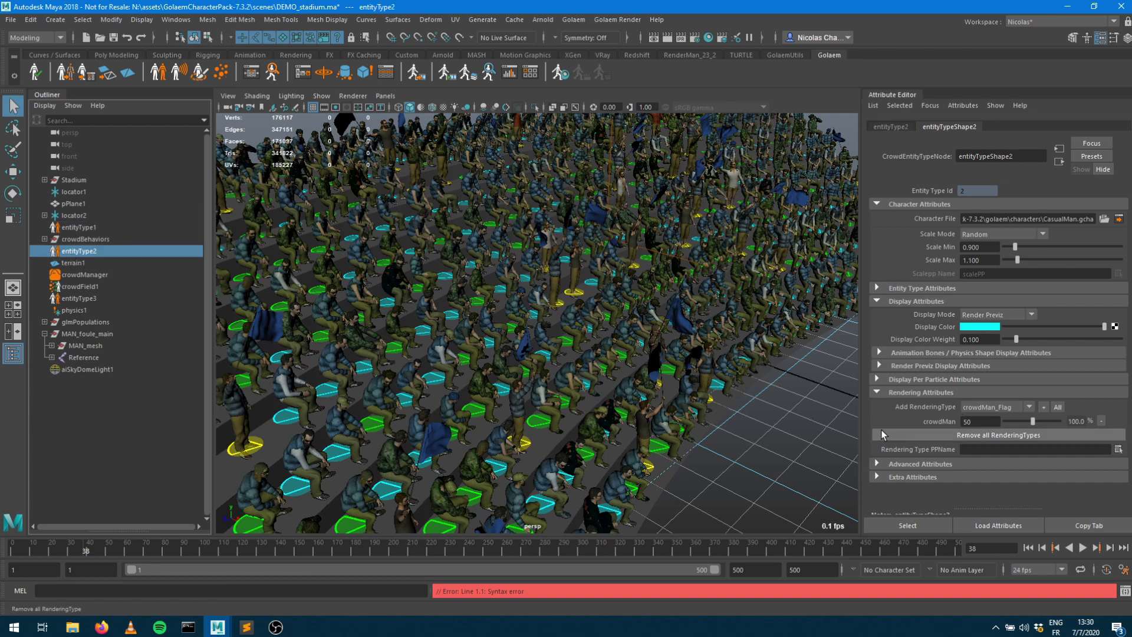
{"action": "left_click", "coordinate": [86, 299]}
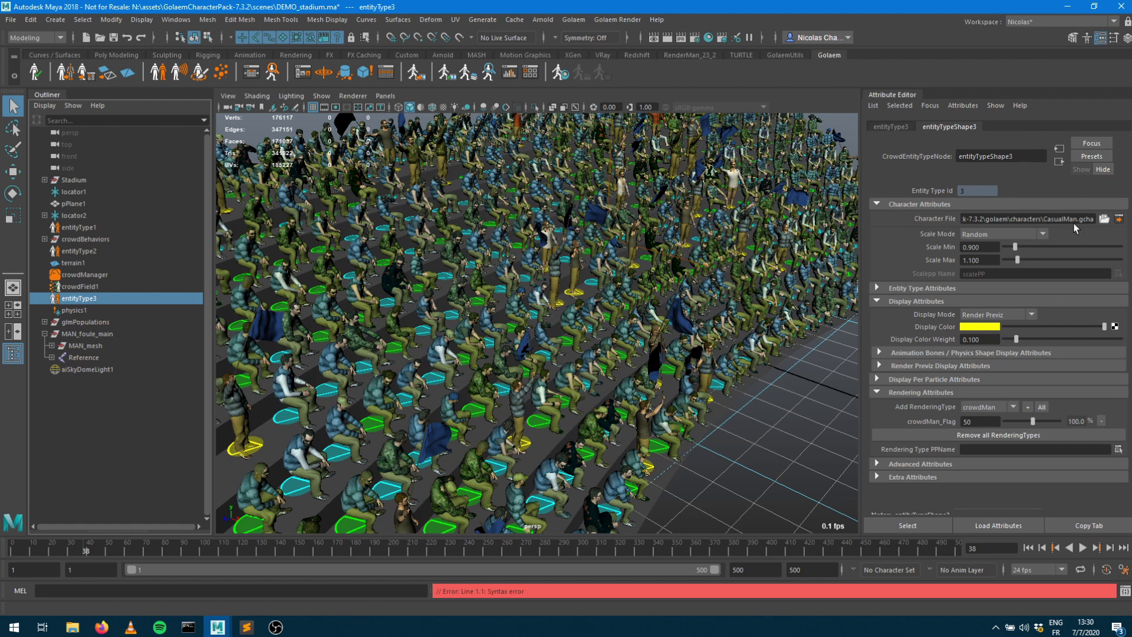
Open entityType3's CasualMan.gcha character file for editing in the Character Maker and display its geometry asset graph.
{"action": "left_click", "coordinate": [1118, 220]}
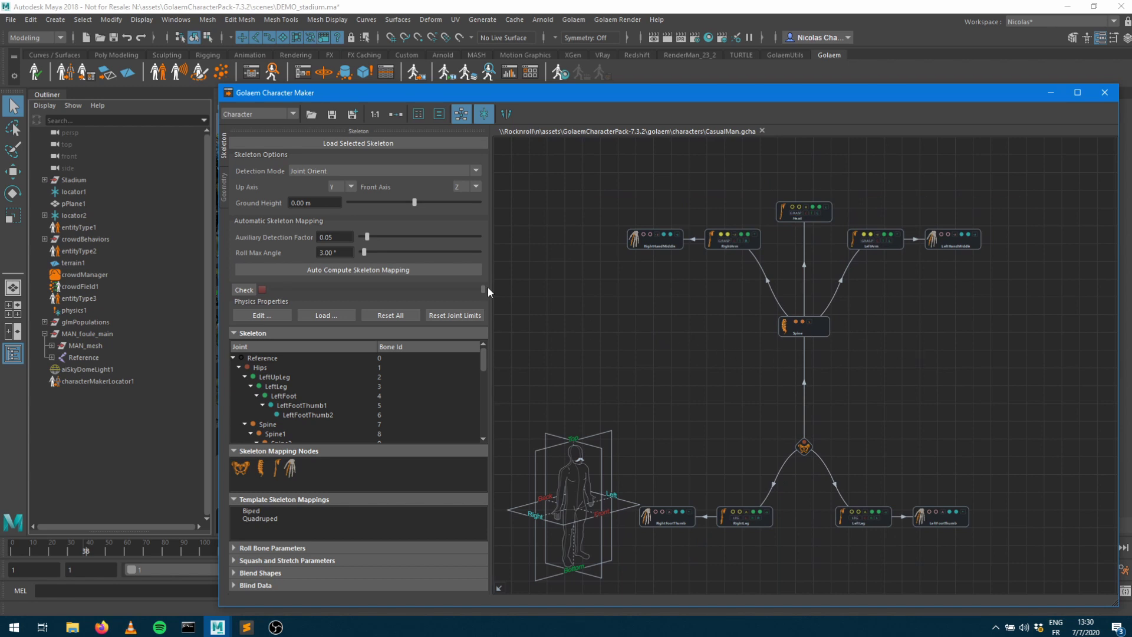
{"action": "left_click", "coordinate": [224, 188]}
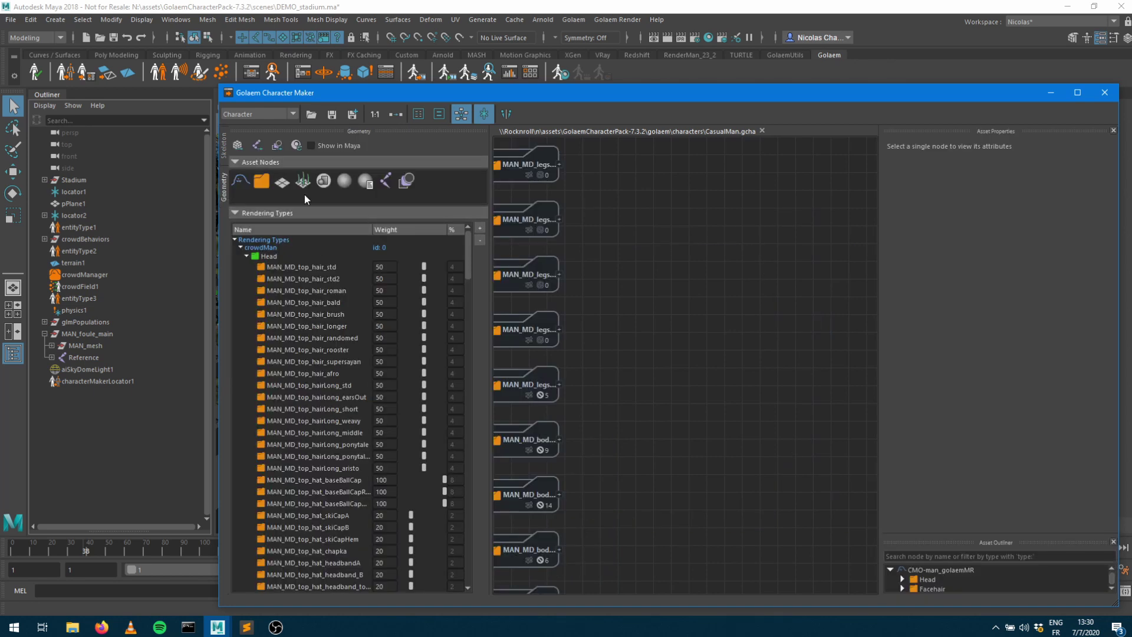
{"action": "left_click_drag", "start_coordinate": [661, 298], "coordinate": [847, 270]}
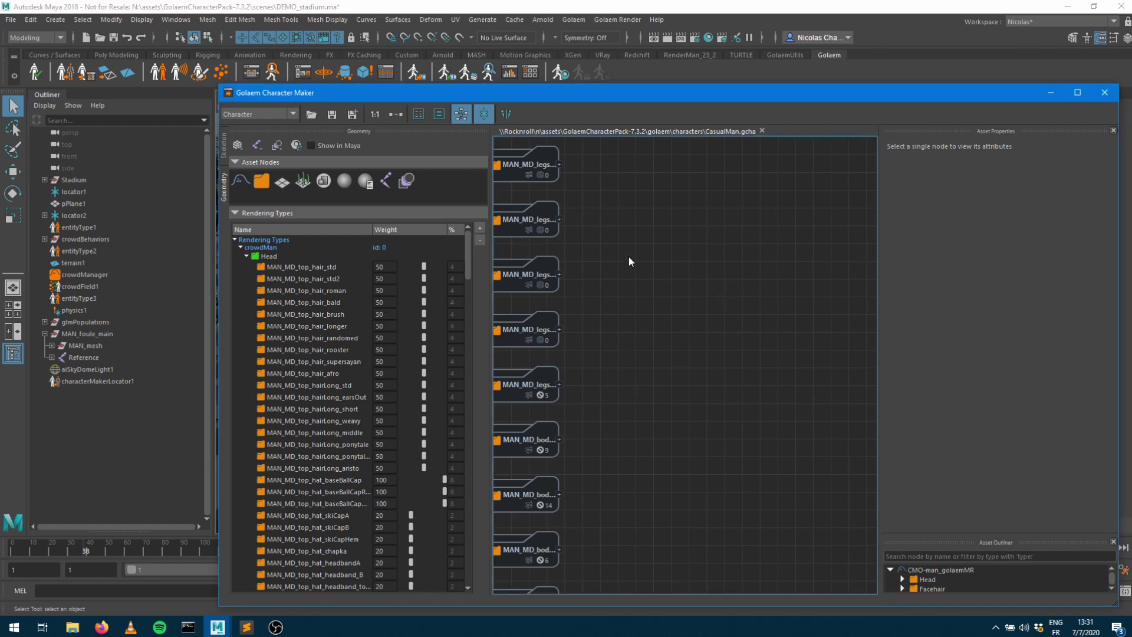
{"action": "middle_click_drag", "start_coordinate": [630, 258], "coordinate": [1010, 227]}
{"action": "middle_click_drag", "start_coordinate": [675, 224], "coordinate": [602, 341]}
{"action": "scroll", "coordinate": [600, 342], "scroll_direction": "down", "scroll_amount": 6}
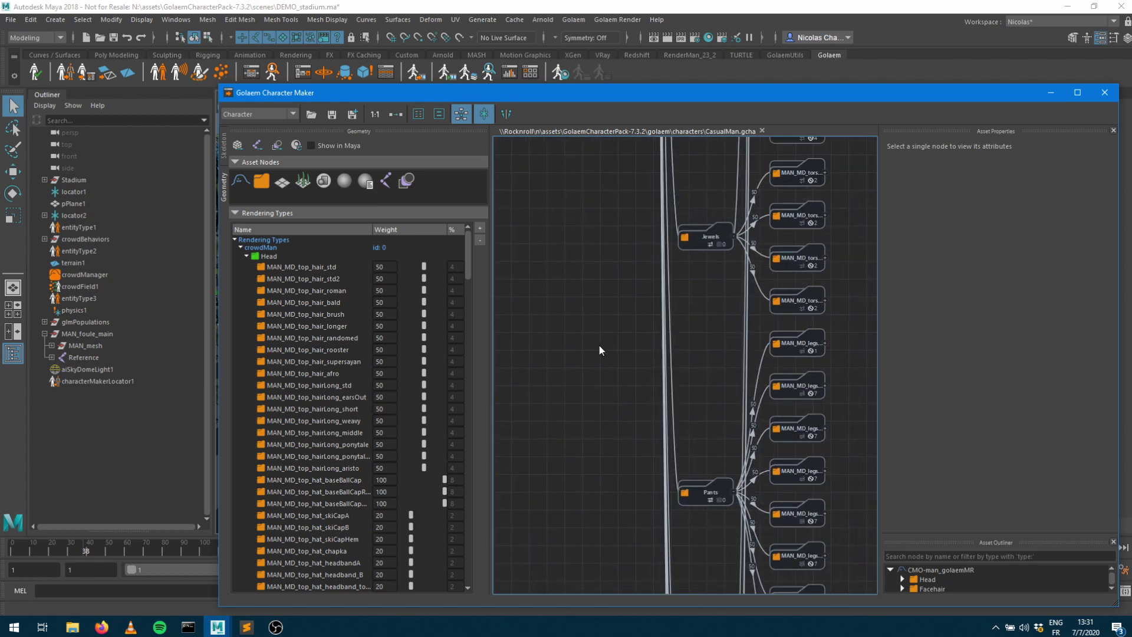
Reduce the CMO-man_golaemMR graph to its first-level asset groups and bring them all into closer view.
{"action": "middle_click_drag", "start_coordinate": [588, 238], "coordinate": [626, 320]}
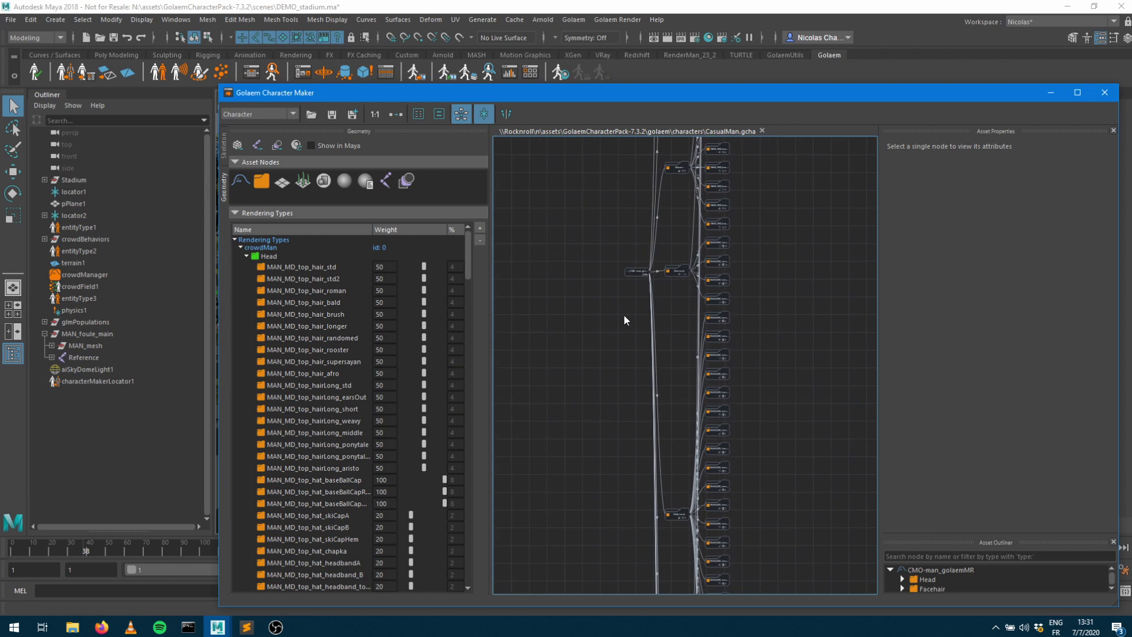
{"action": "double_click", "coordinate": [635, 274]}
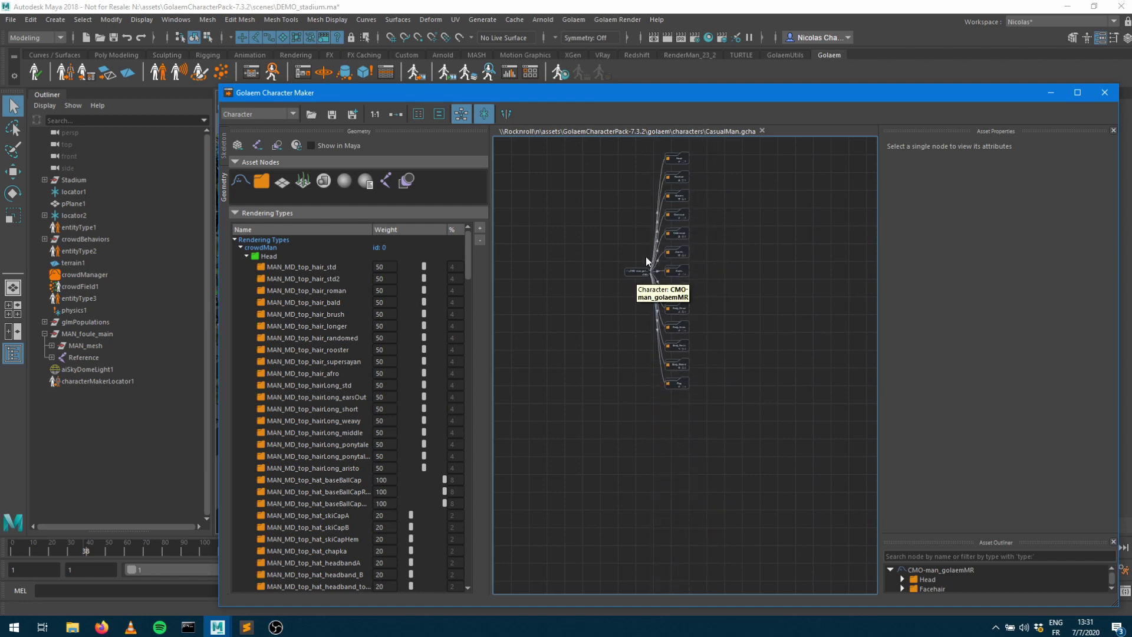
{"action": "middle_click_drag", "start_coordinate": [739, 324], "coordinate": [736, 343]}
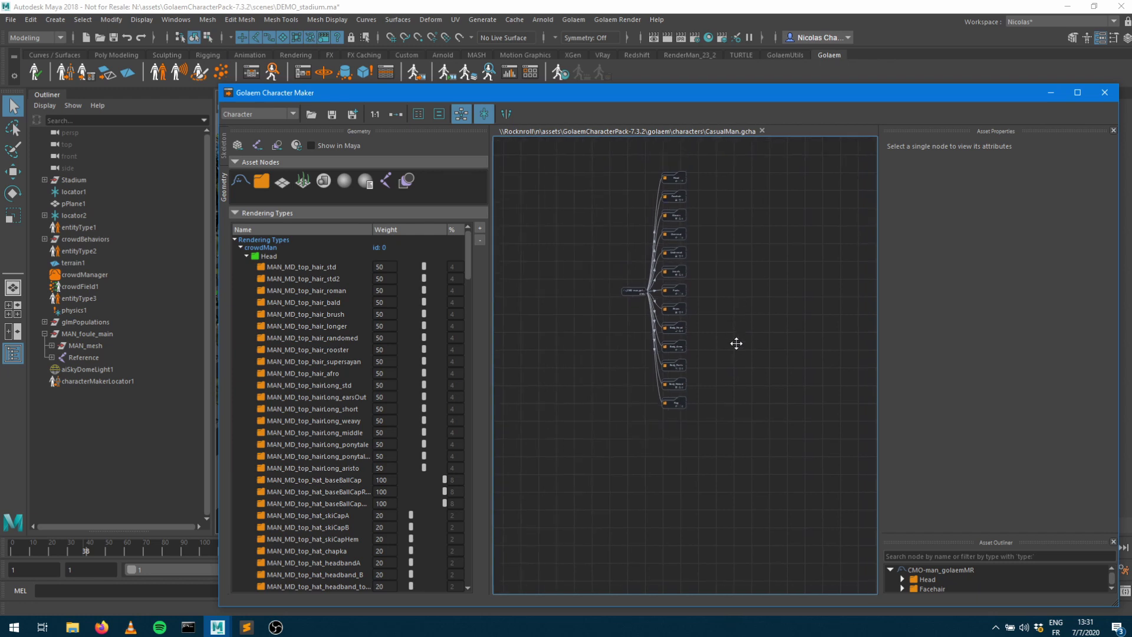
{"action": "scroll", "coordinate": [734, 368], "scroll_direction": "up", "scroll_amount": 1}
{"action": "scroll", "coordinate": [738, 362], "scroll_direction": "up", "scroll_amount": 2}
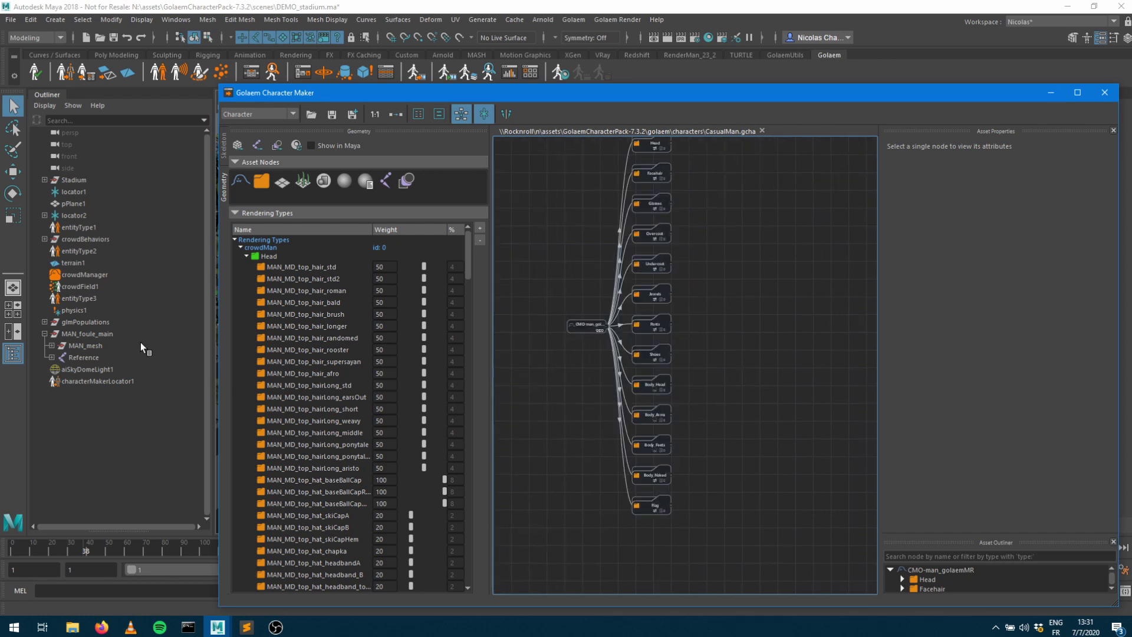
Collapse the rendering types list to the crowdMan and crowdMan_Flag entries and select each one in turn.
{"action": "left_click", "coordinate": [241, 247]}
{"action": "left_click", "coordinate": [240, 255]}
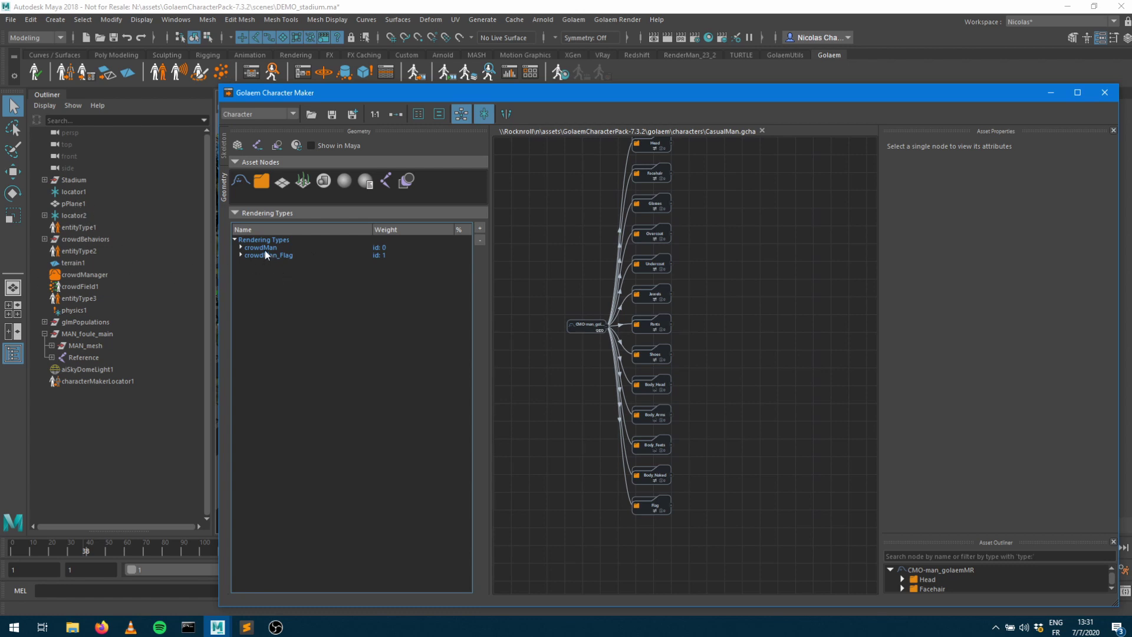
{"action": "left_click", "coordinate": [265, 248]}
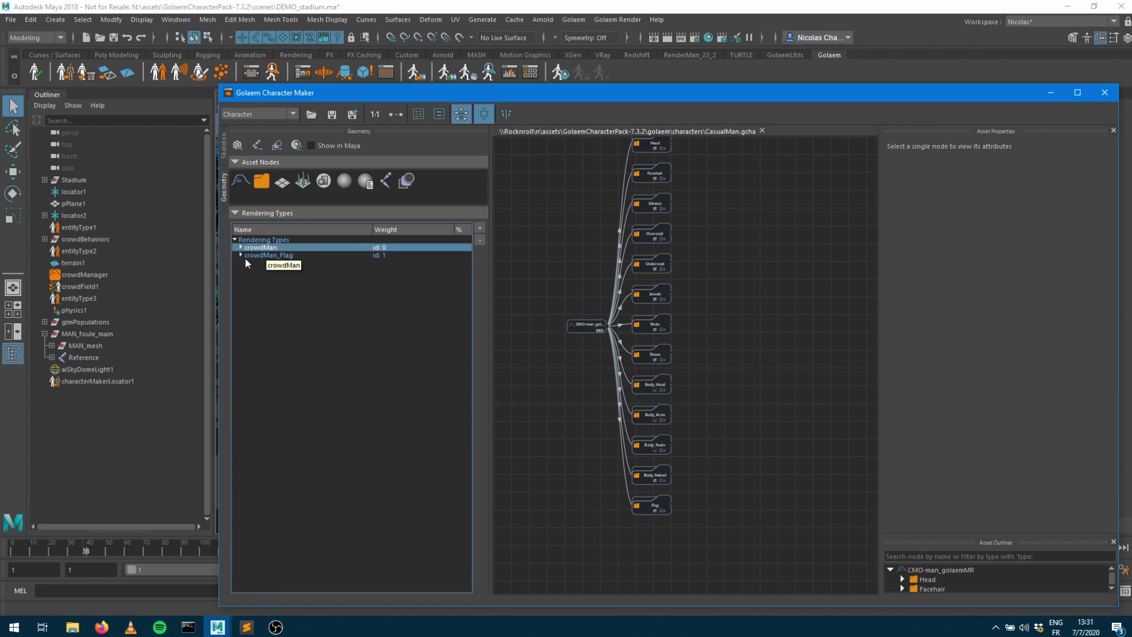
{"action": "left_click", "coordinate": [274, 257]}
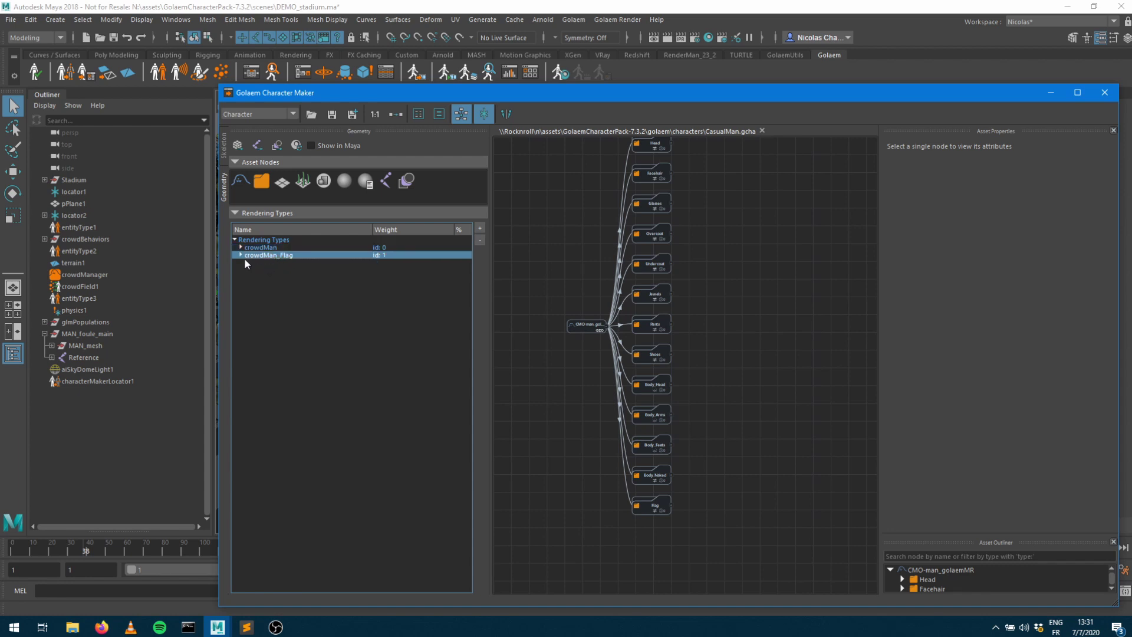
Place the Character Maker window beside the crowd viewport and expand the crowdMan rendering type to show its asset weights.
{"action": "left_click_drag", "start_coordinate": [374, 99], "coordinate": [891, 194]}
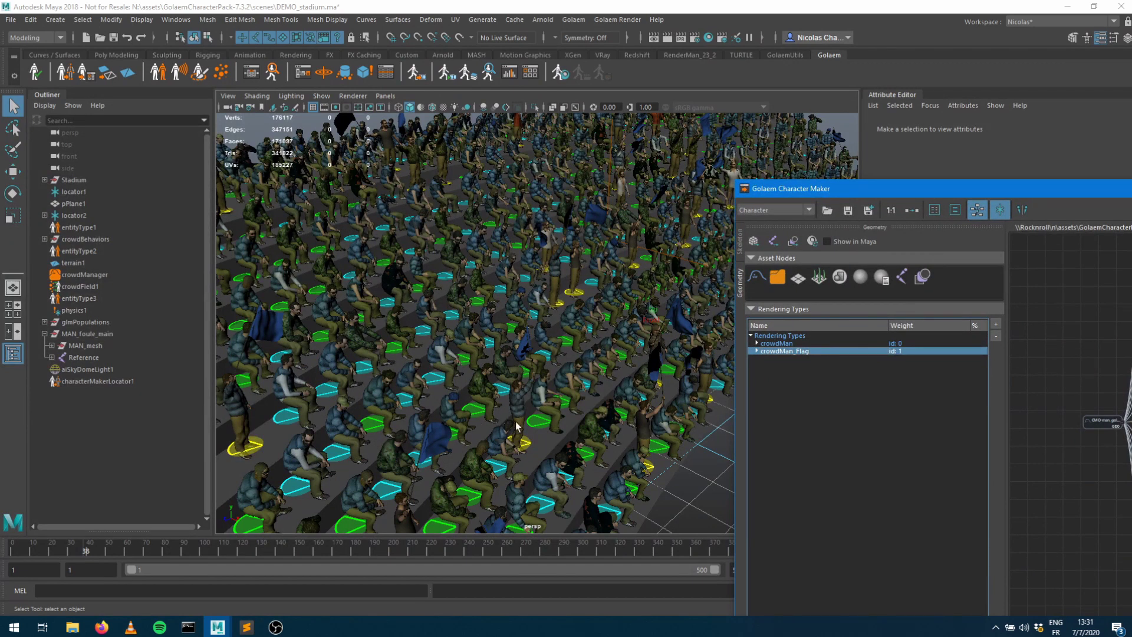
{"action": "left_click_drag", "start_coordinate": [819, 195], "coordinate": [608, 74]}
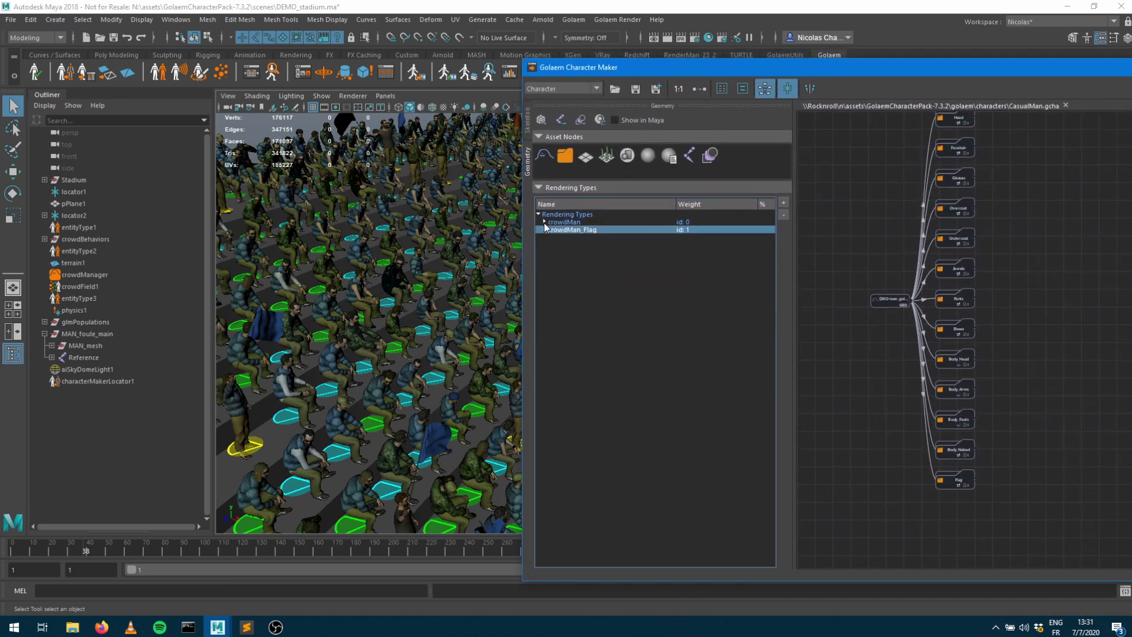
{"action": "left_click", "coordinate": [562, 222]}
{"action": "left_click", "coordinate": [557, 230]}
{"action": "left_click", "coordinate": [544, 222]}
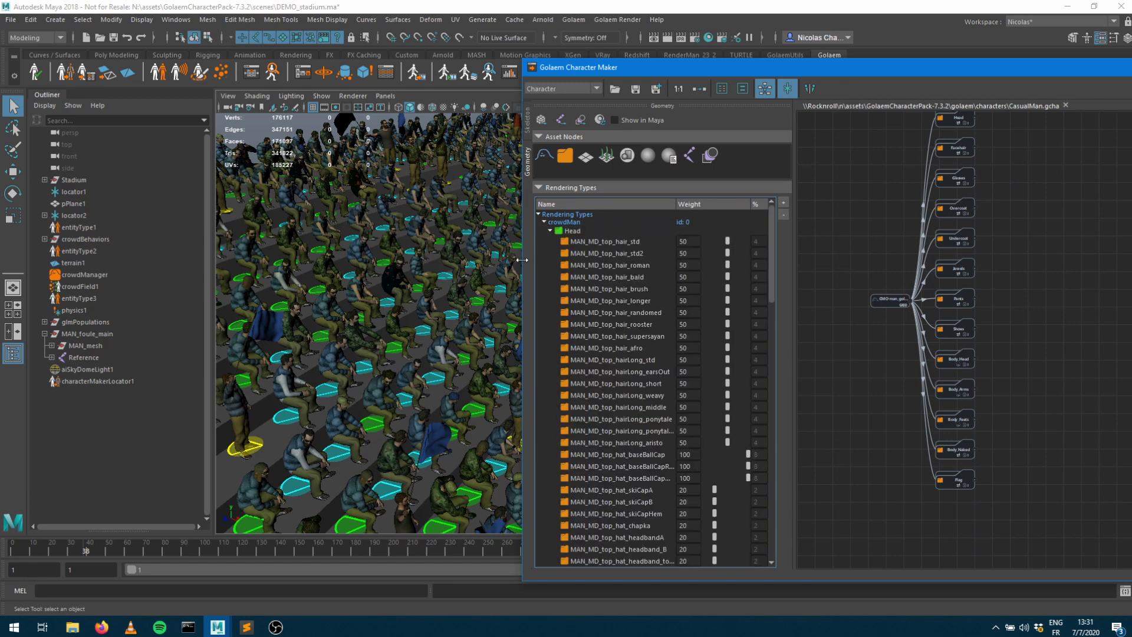
In the crowdMan rendering type, set all Overcoat weights to 0 except [empty] at 33, and save the character file.
{"action": "left_click", "coordinate": [551, 229]}
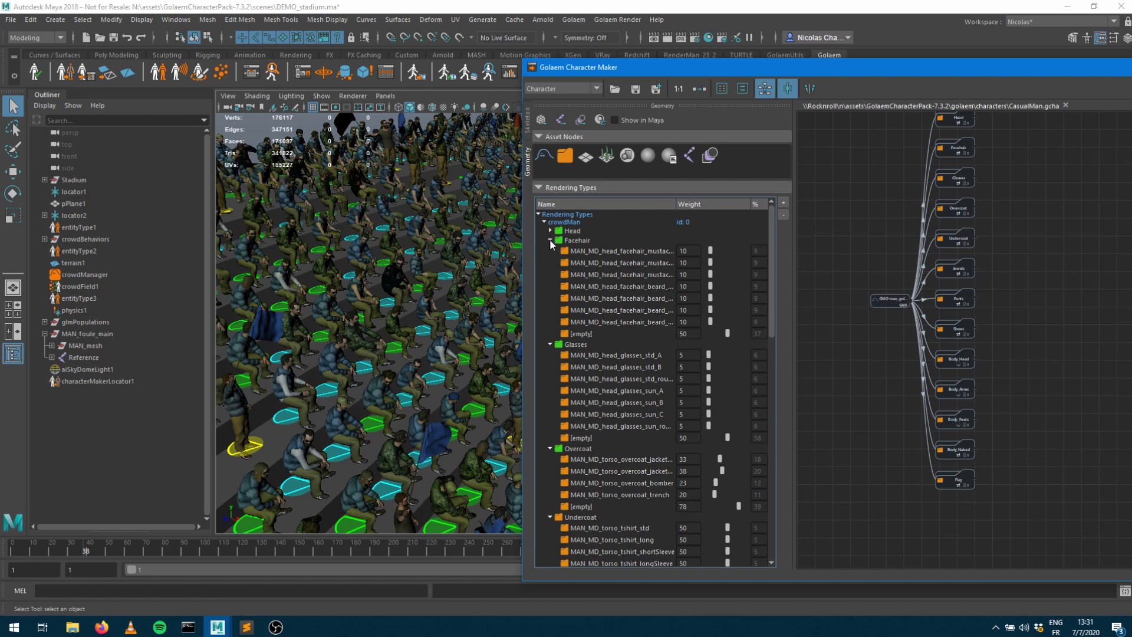
{"action": "left_click", "coordinate": [550, 240]}
{"action": "left_click", "coordinate": [550, 249]}
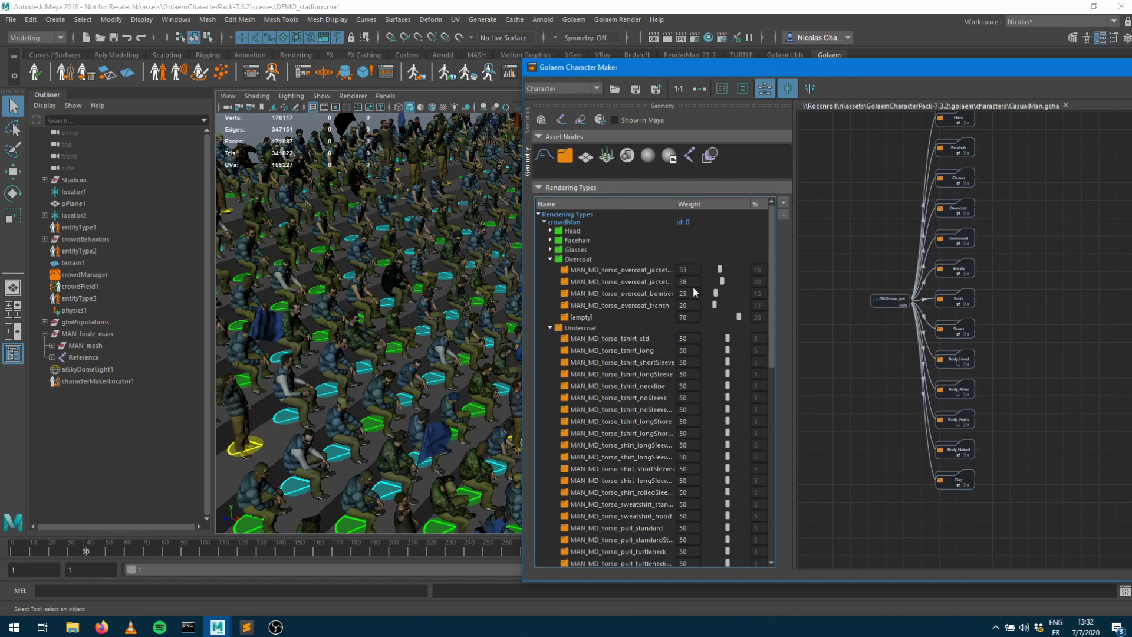
{"action": "right_click", "coordinate": [585, 260]}
{"action": "left_click", "coordinate": [579, 260]}
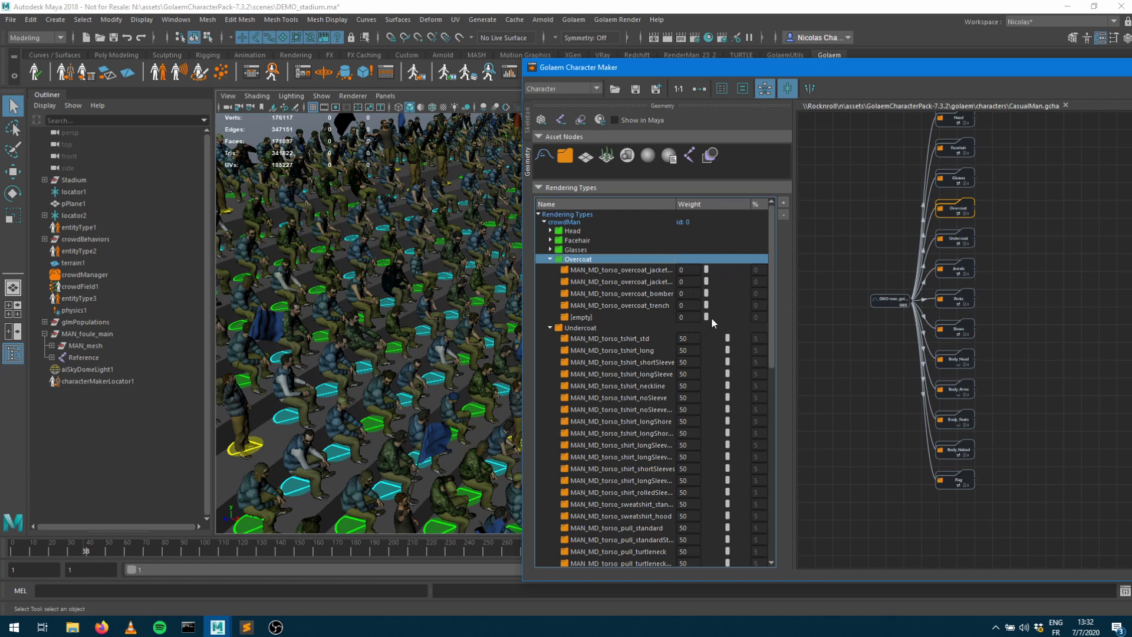
{"action": "left_click_drag", "start_coordinate": [708, 316], "coordinate": [720, 315]}
{"action": "left_click", "coordinate": [635, 89]}
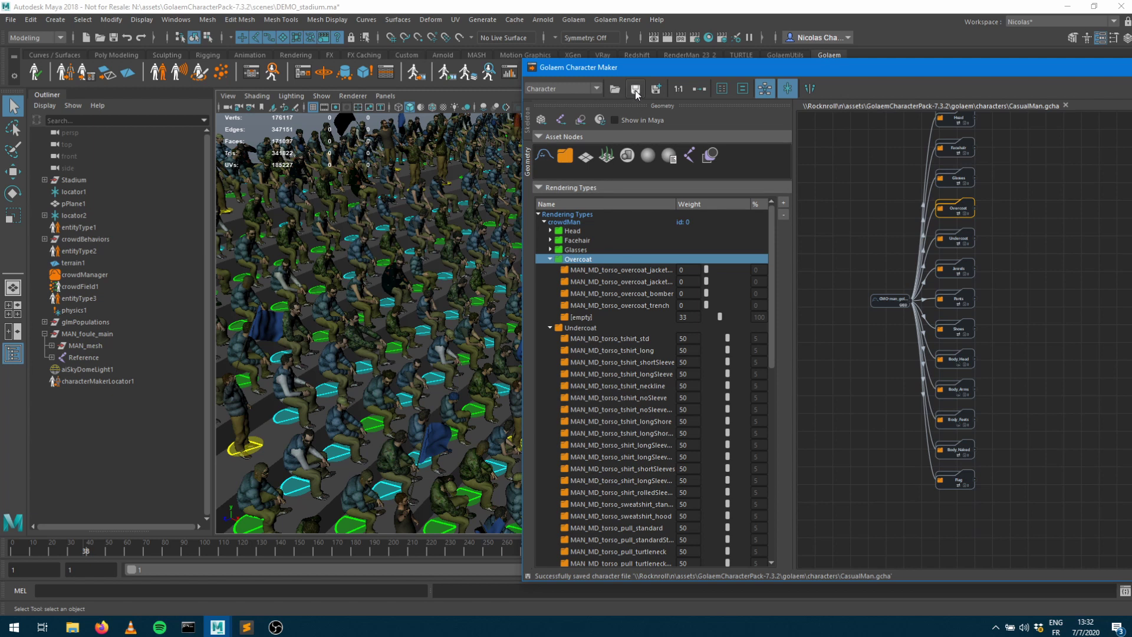
Expand the crowdMan_Flag rendering type, set all its Overcoat weights to 0, and save the character file.
{"action": "left_click", "coordinate": [544, 223]}
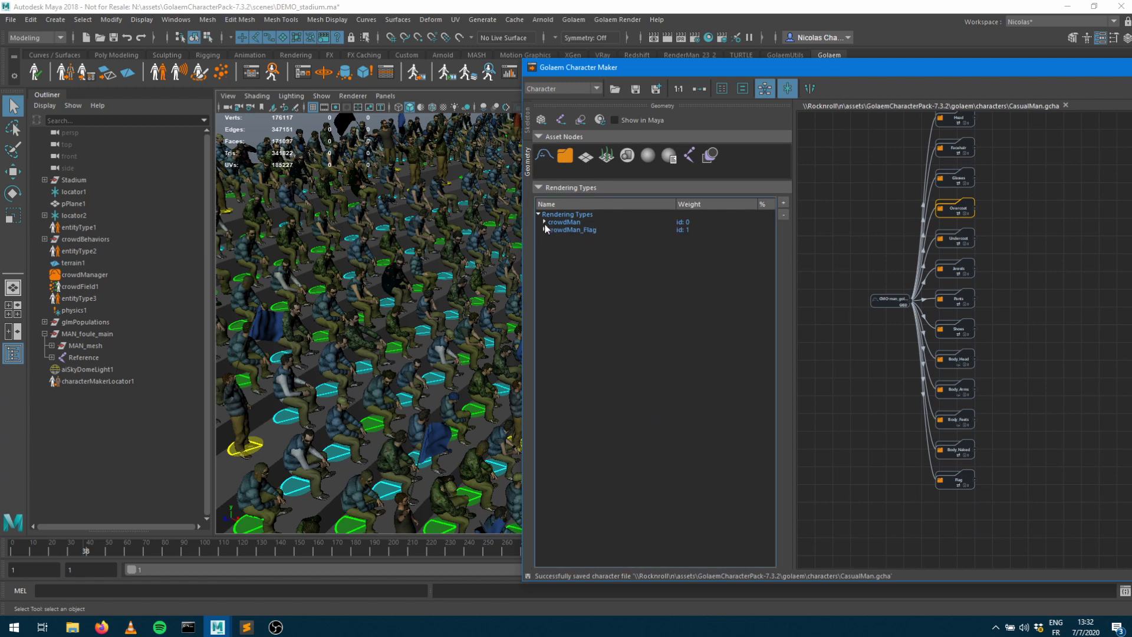
{"action": "left_click", "coordinate": [544, 230]}
{"action": "left_click", "coordinate": [550, 248]}
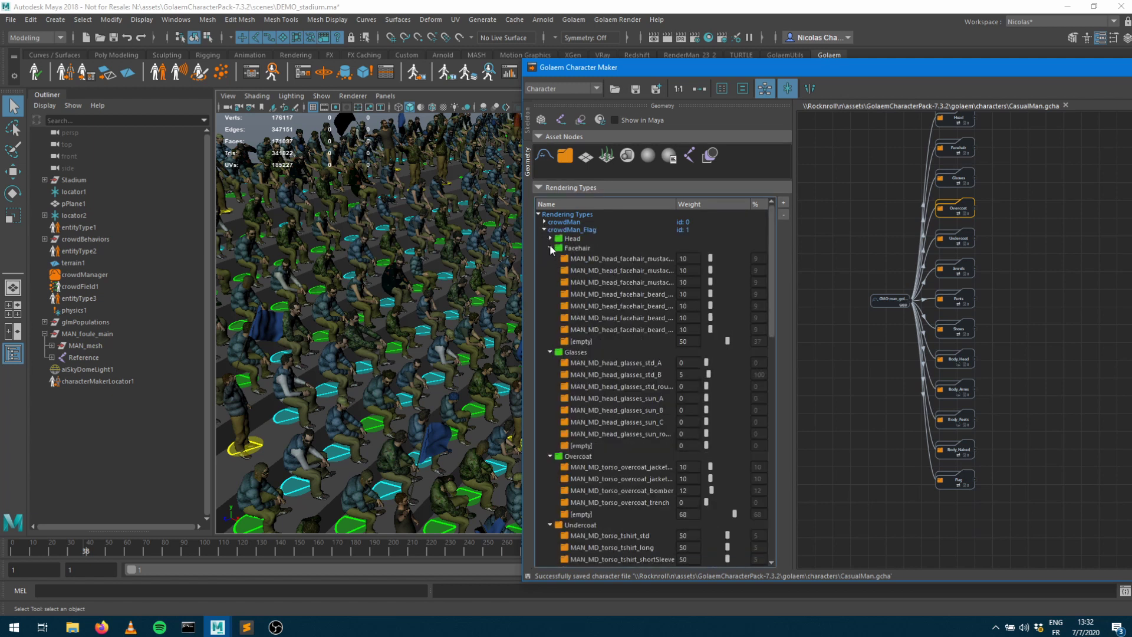
{"action": "left_click", "coordinate": [550, 248]}
{"action": "left_click", "coordinate": [550, 257]}
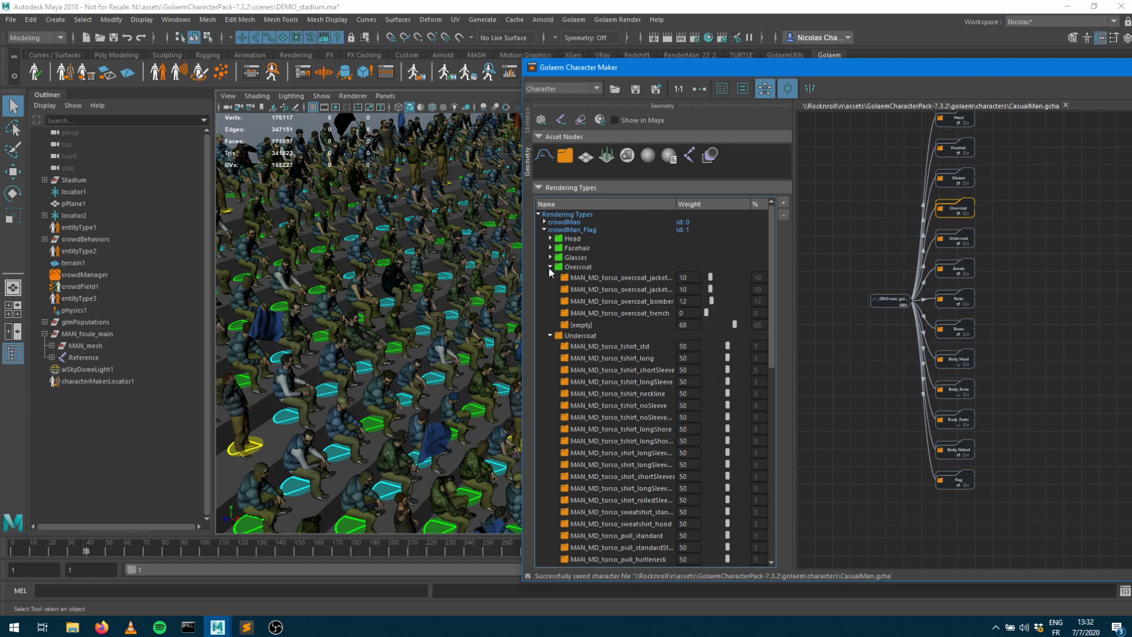
{"action": "right_click", "coordinate": [586, 268]}
{"action": "key", "text": "Escape"}
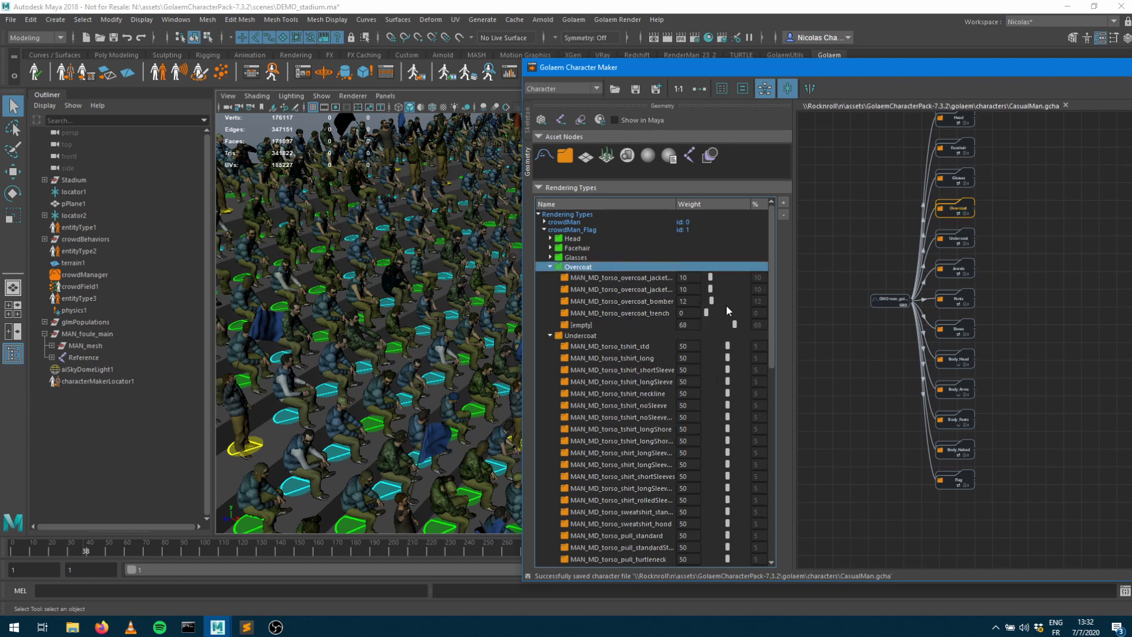
{"action": "left_click", "coordinate": [706, 325]}
{"action": "left_click", "coordinate": [634, 93]}
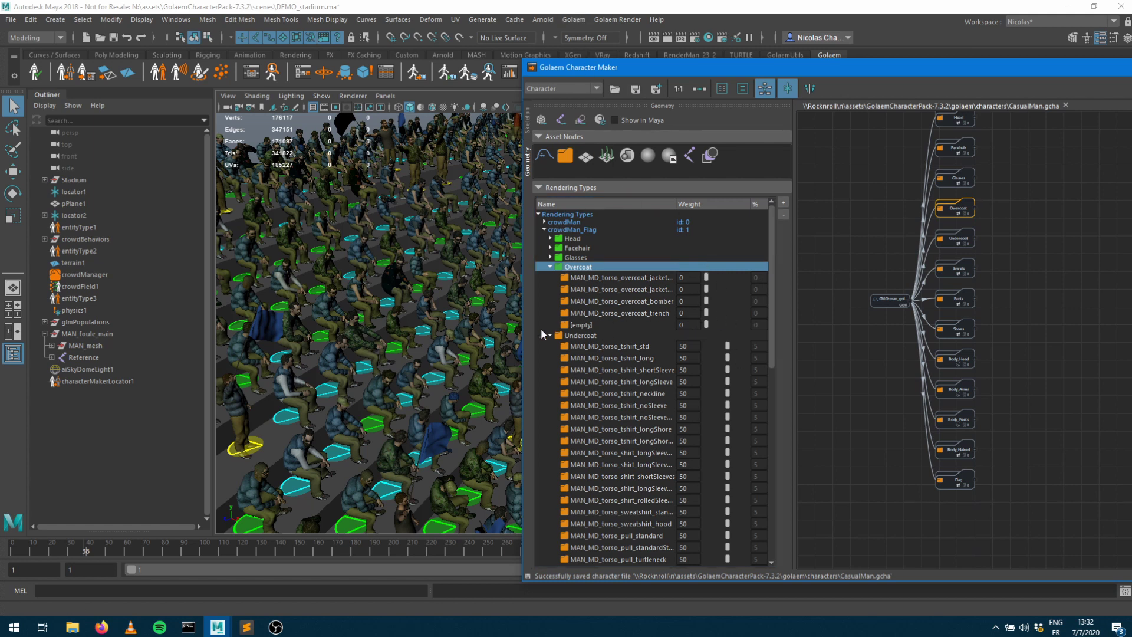
Move the Character Maker out of the way and rerun the crowd simulation from frame 1 to frame 2.
{"action": "left_click_drag", "start_coordinate": [831, 72], "coordinate": [118, 222]}
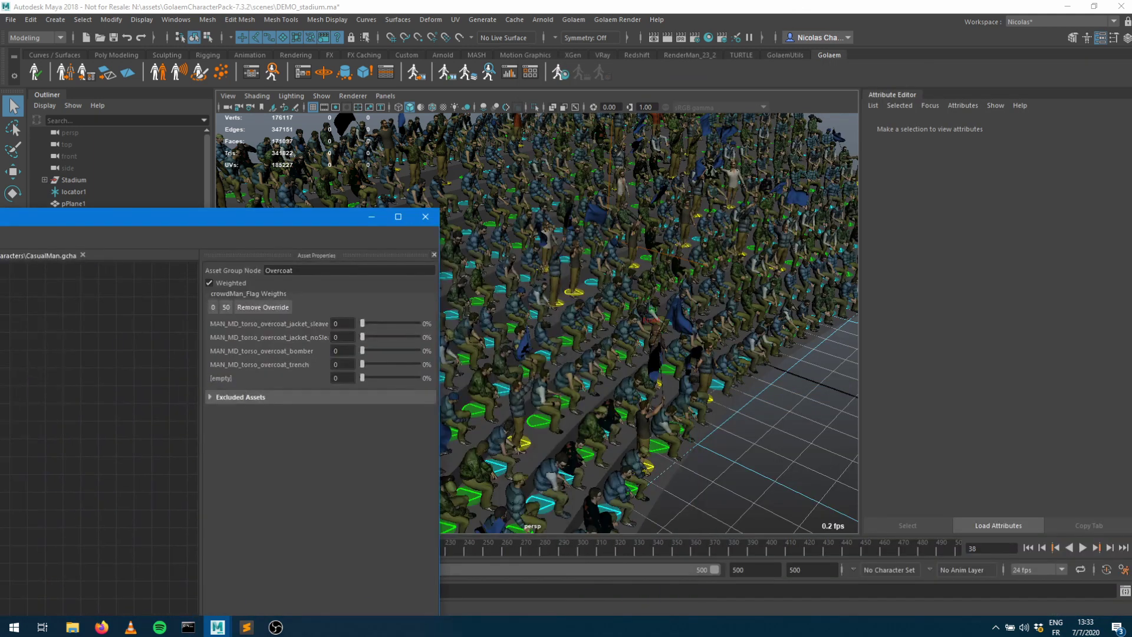
{"action": "left_click", "coordinate": [372, 216]}
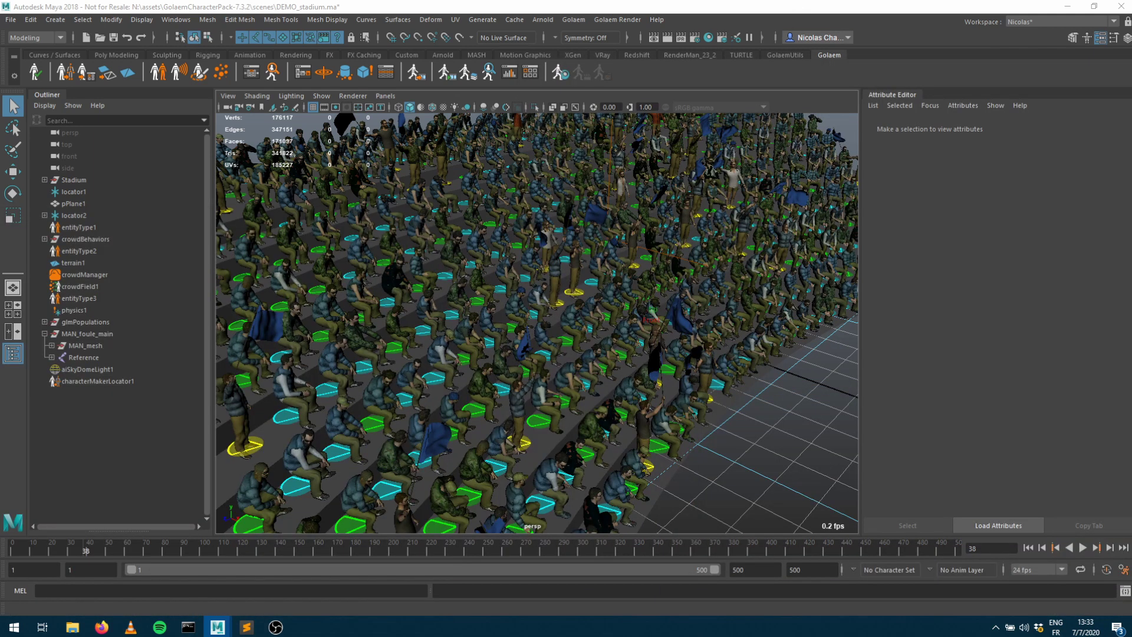
{"action": "left_click", "coordinate": [1028, 549]}
{"action": "left_click", "coordinate": [1109, 548]}
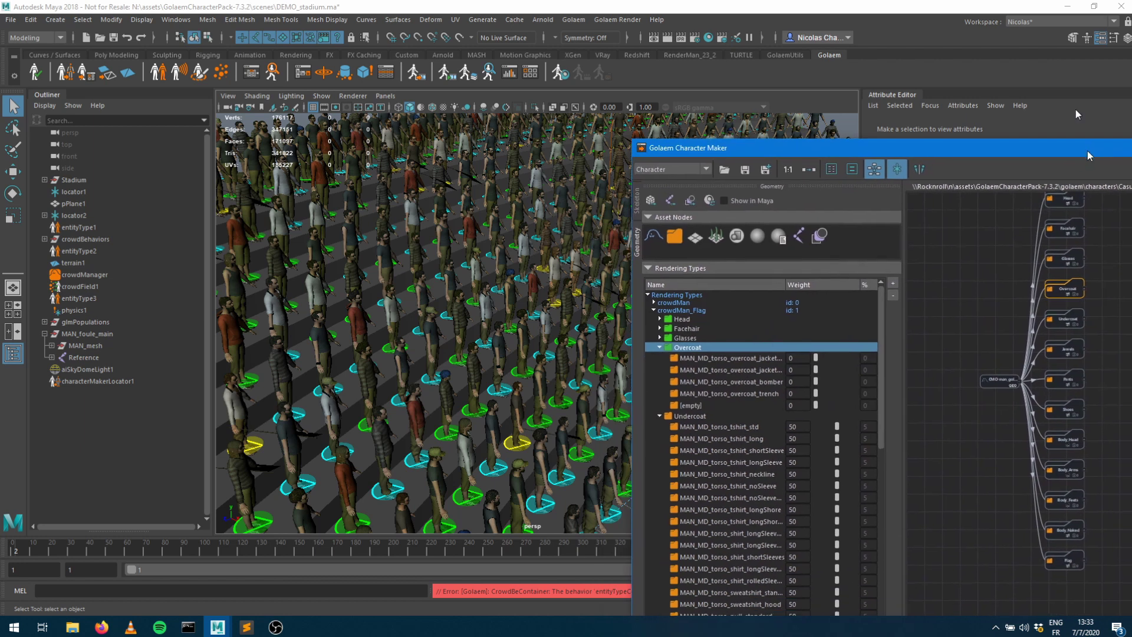
Zero crowdMan_Flag's Undercoat weights except T-shirts: std 100, long 30, shortSleeve 42, longSleeve 39, neckline 22, the two noSleeve assets 22 and 38, short 39.
{"action": "left_click_drag", "start_coordinate": [1087, 152], "coordinate": [1070, 85]}
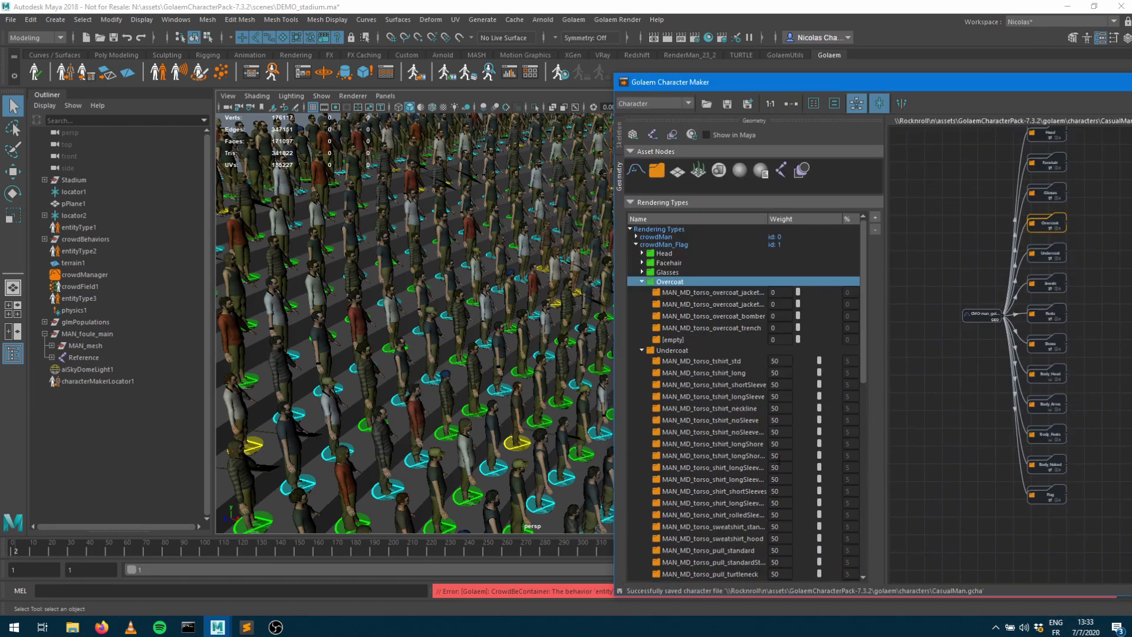
{"action": "scroll", "coordinate": [777, 465], "scroll_direction": "down", "scroll_amount": 1}
{"action": "scroll", "coordinate": [702, 384], "scroll_direction": "up", "scroll_amount": 1}
{"action": "left_click", "coordinate": [675, 351]}
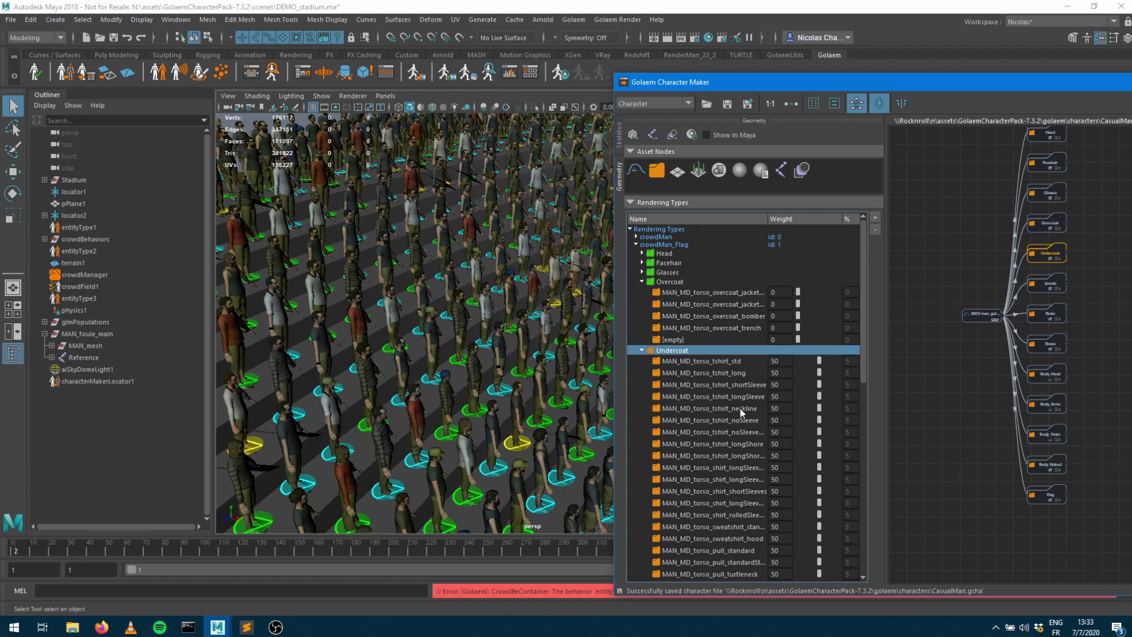
{"action": "left_click", "coordinate": [806, 408]}
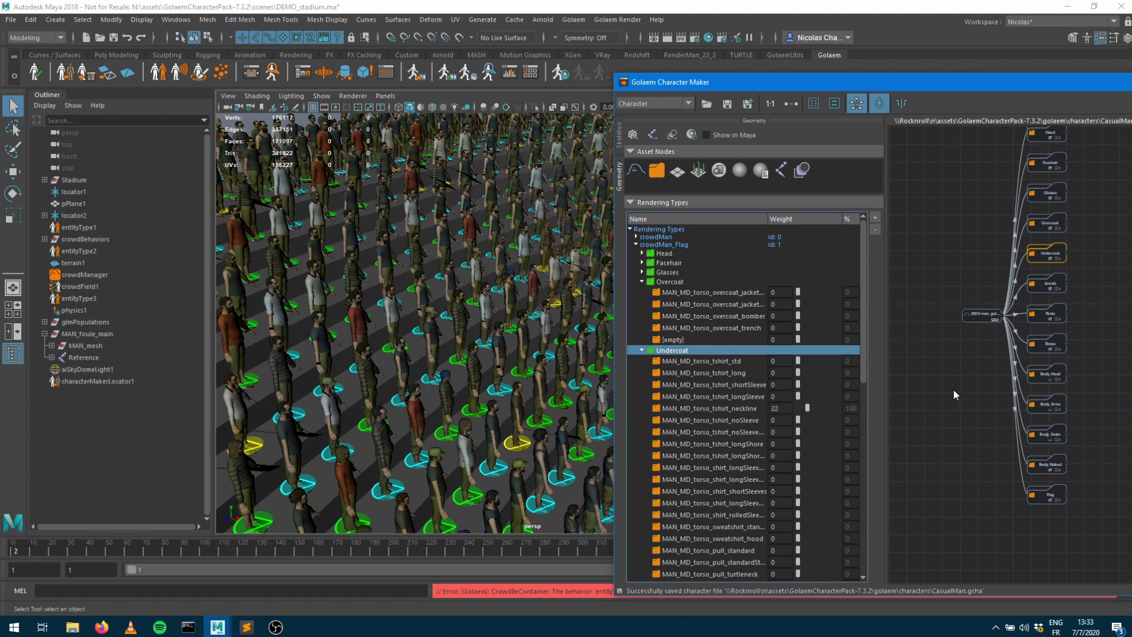
{"action": "left_click", "coordinate": [839, 361]}
{"action": "left_click", "coordinate": [810, 372]}
{"action": "scroll", "coordinate": [801, 488], "scroll_direction": "down", "scroll_amount": 3}
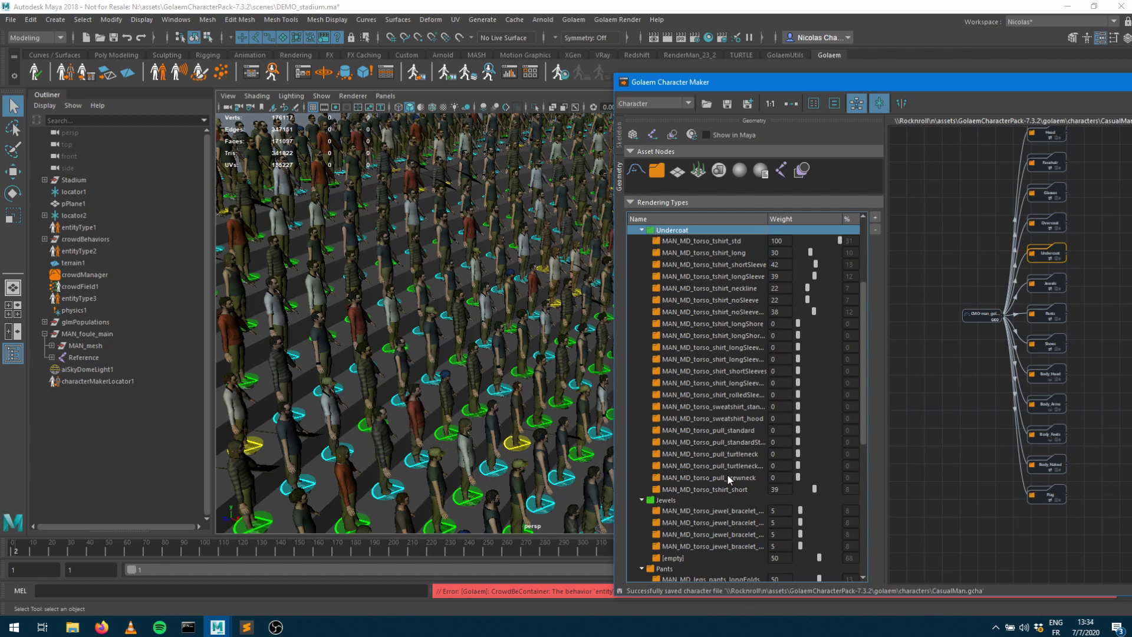
In crowdMan_Flag's Pants group, set the MAN_MD_legs_pants_short weight to 100 and raise the MAN_MD_legs_pants_bermuda weight.
{"action": "scroll", "coordinate": [728, 479], "scroll_direction": "down", "scroll_amount": 3}
{"action": "left_click", "coordinate": [640, 396]}
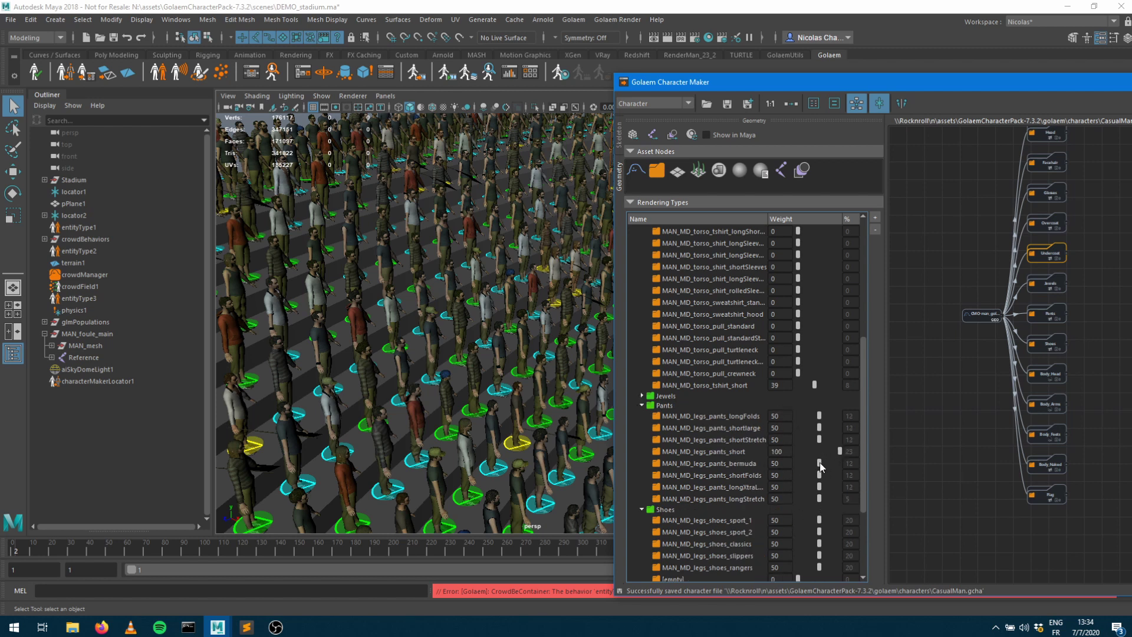
{"action": "left_click", "coordinate": [846, 462]}
In crowdMan, weight the Undercoat T-shirts std 64, long 55, longSleeve 42, neckline 38, others 0, and the Pants longFolds 13, short 87, bermuda 88.
{"action": "scroll", "coordinate": [741, 363], "scroll_direction": "up", "scroll_amount": 6}
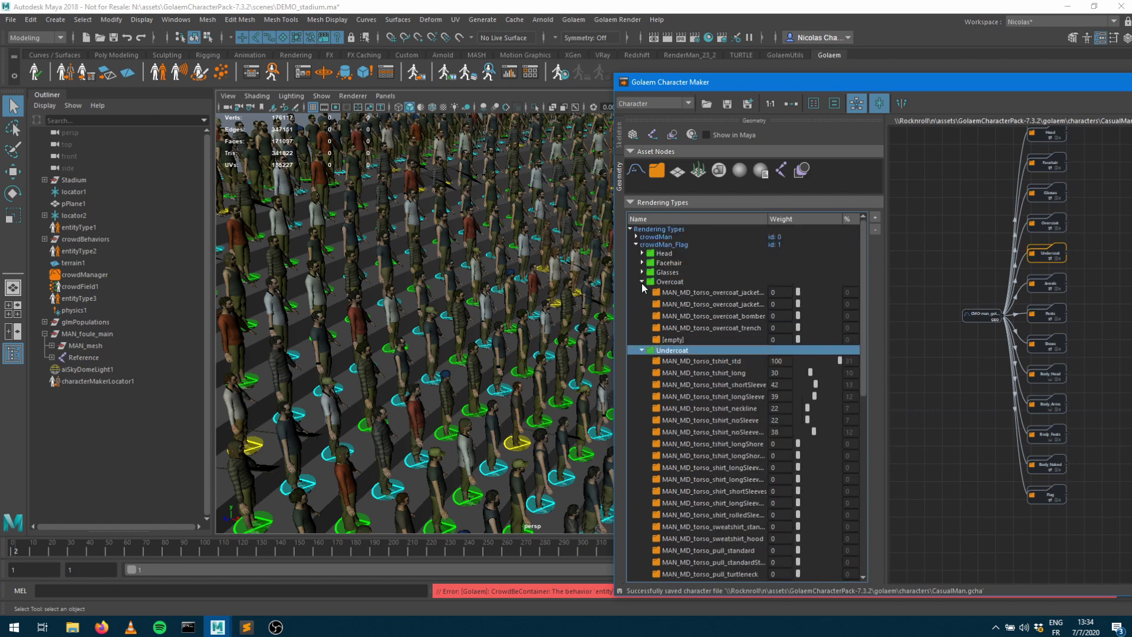
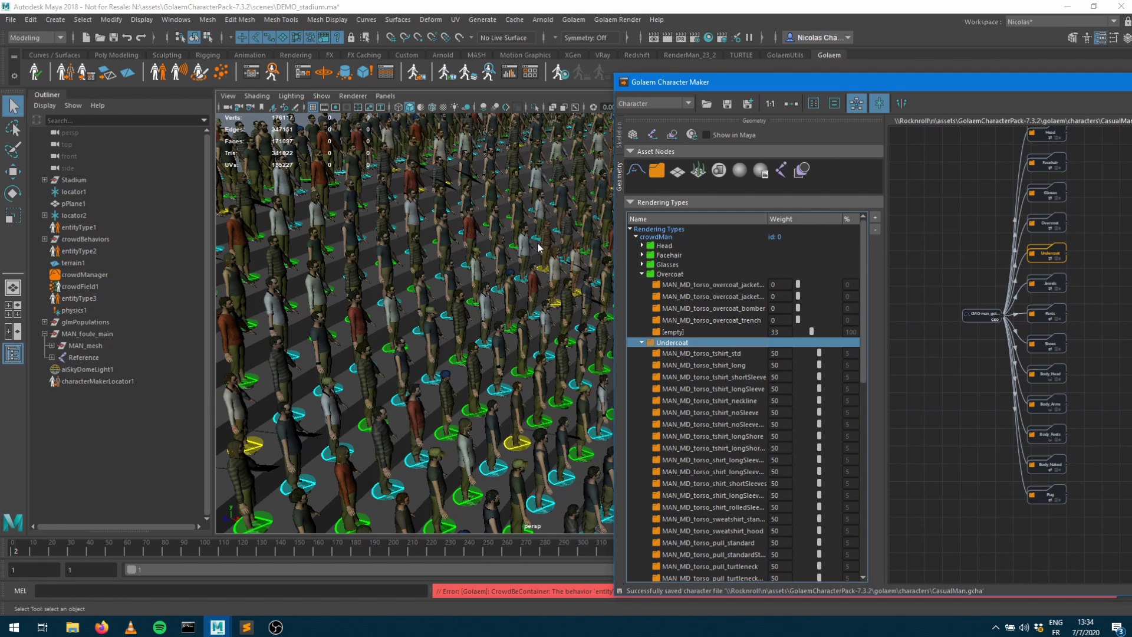
{"action": "left_click_drag", "start_coordinate": [819, 353], "coordinate": [803, 353]}
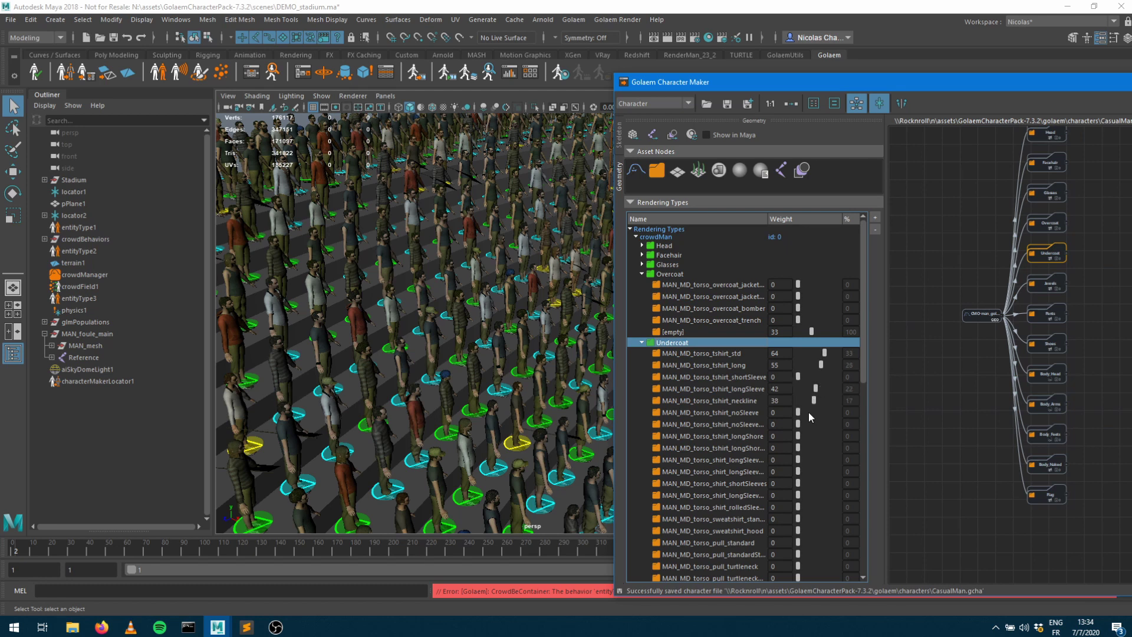
{"action": "scroll", "coordinate": [827, 513], "scroll_direction": "down", "scroll_amount": 10}
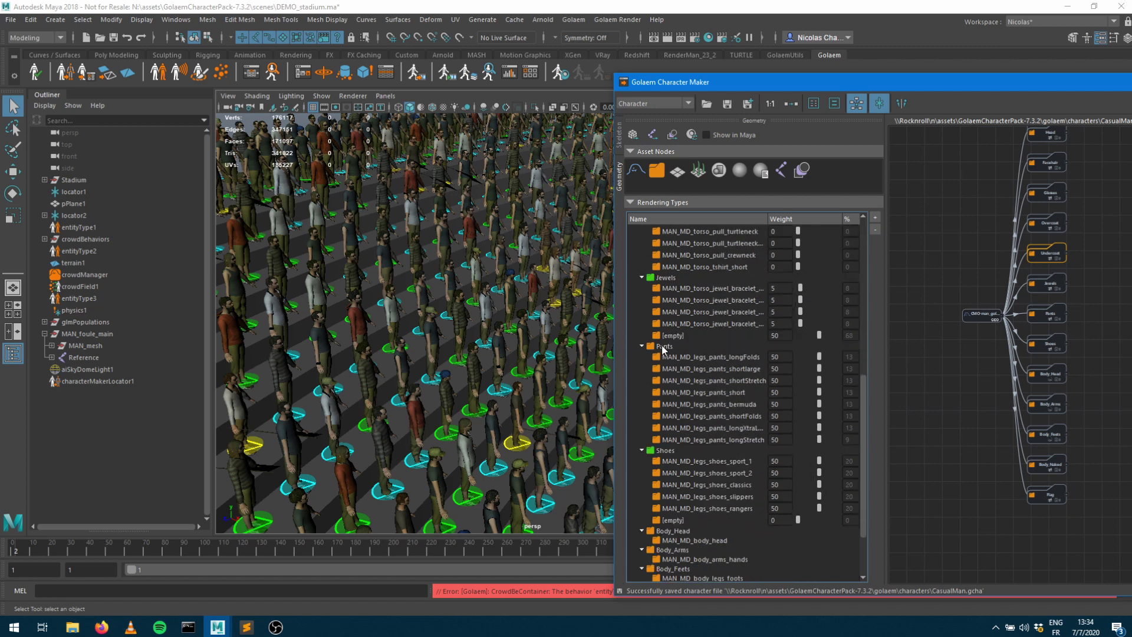
{"action": "right_click", "coordinate": [662, 347]}
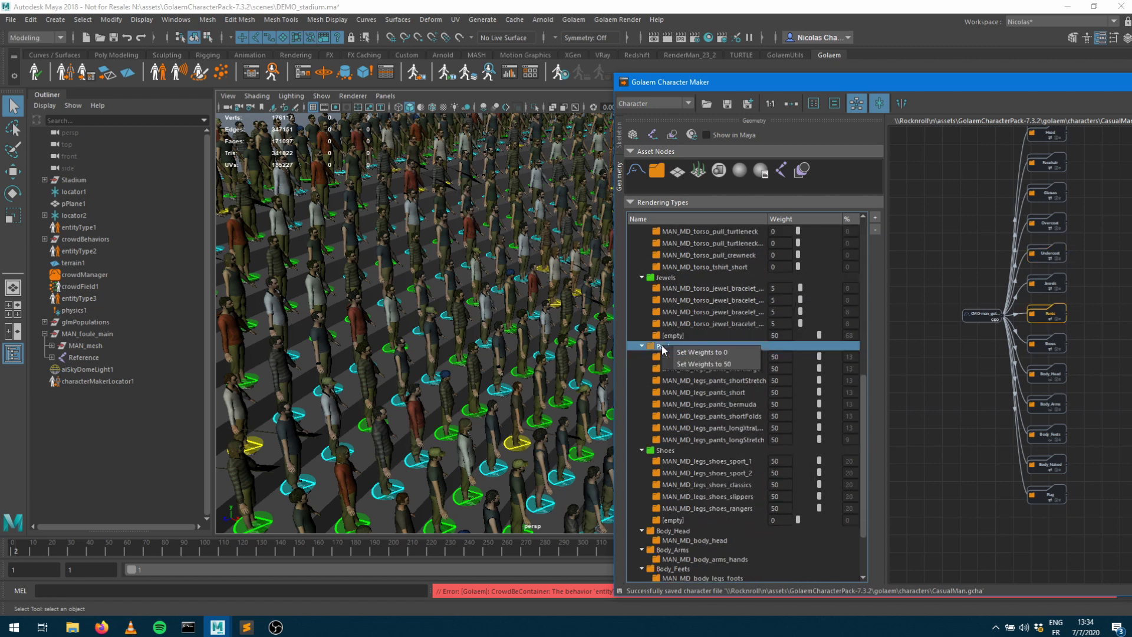
{"action": "left_click", "coordinate": [831, 398]}
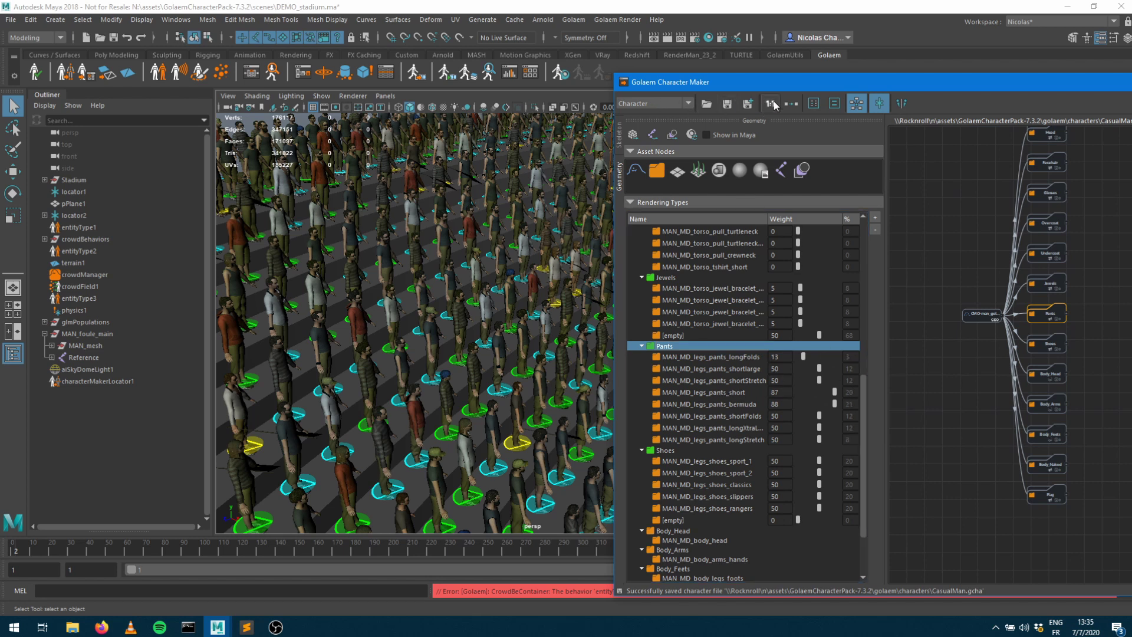
Put the Character Maker away, restart the simulation up to frame 2, and inspect the crowd's updated T-shirts and pants up close.
{"action": "left_click_drag", "start_coordinate": [774, 82], "coordinate": [0, 143]}
{"action": "left_click", "coordinate": [13, 127]}
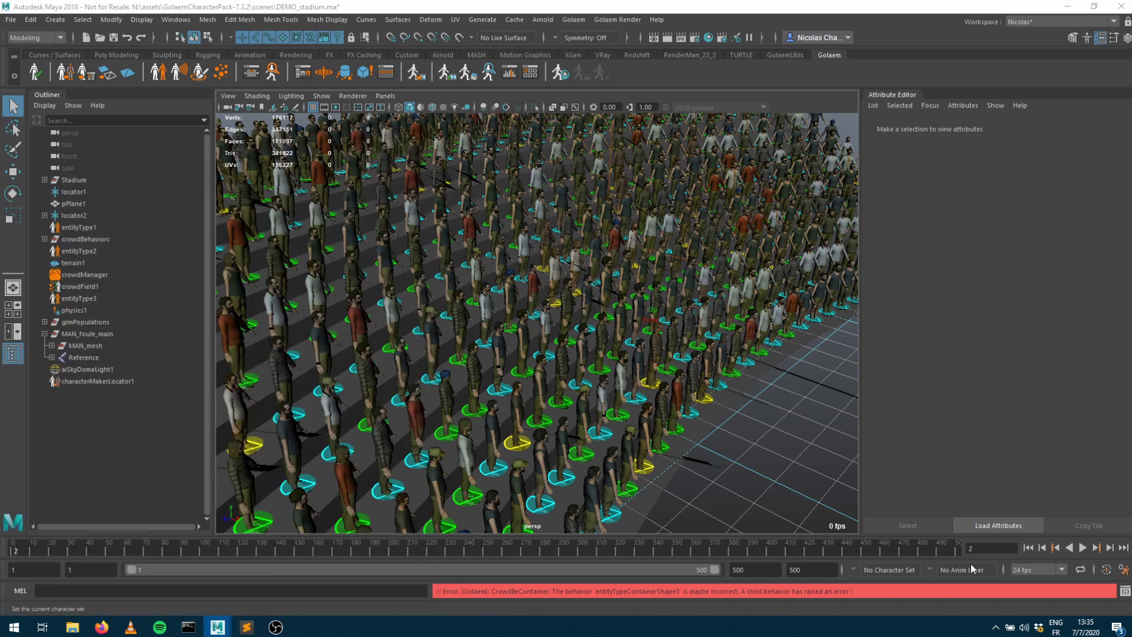
{"action": "left_click", "coordinate": [1110, 548]}
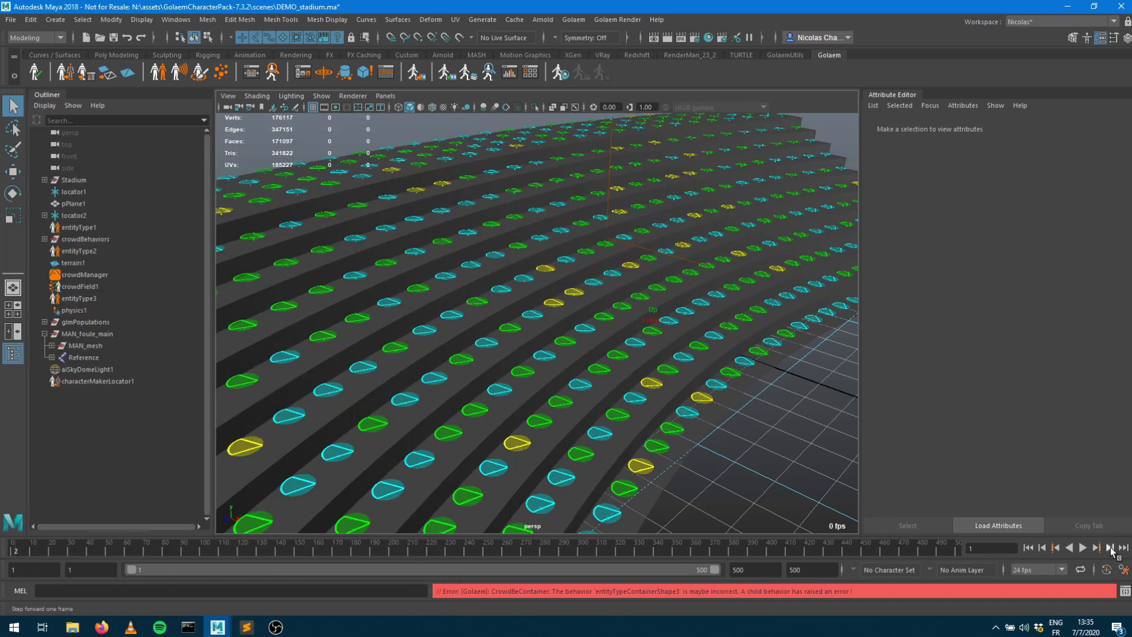
{"action": "left_click", "coordinate": [1111, 548]}
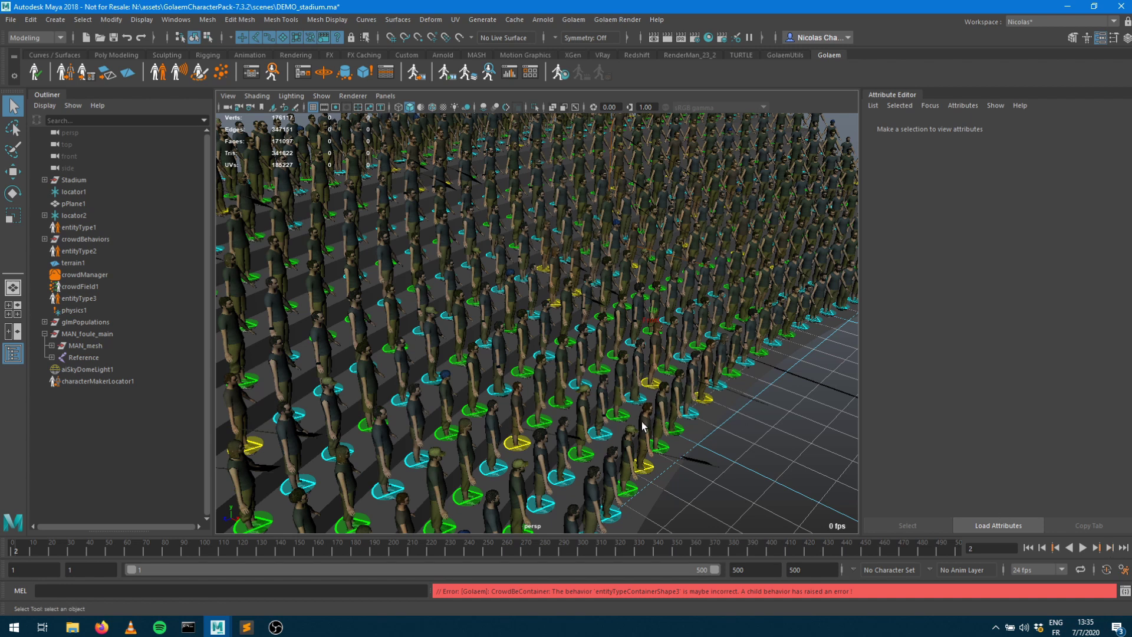
{"action": "left_click_drag", "start_coordinate": [594, 300], "coordinate": [554, 292], "text": "alt"}
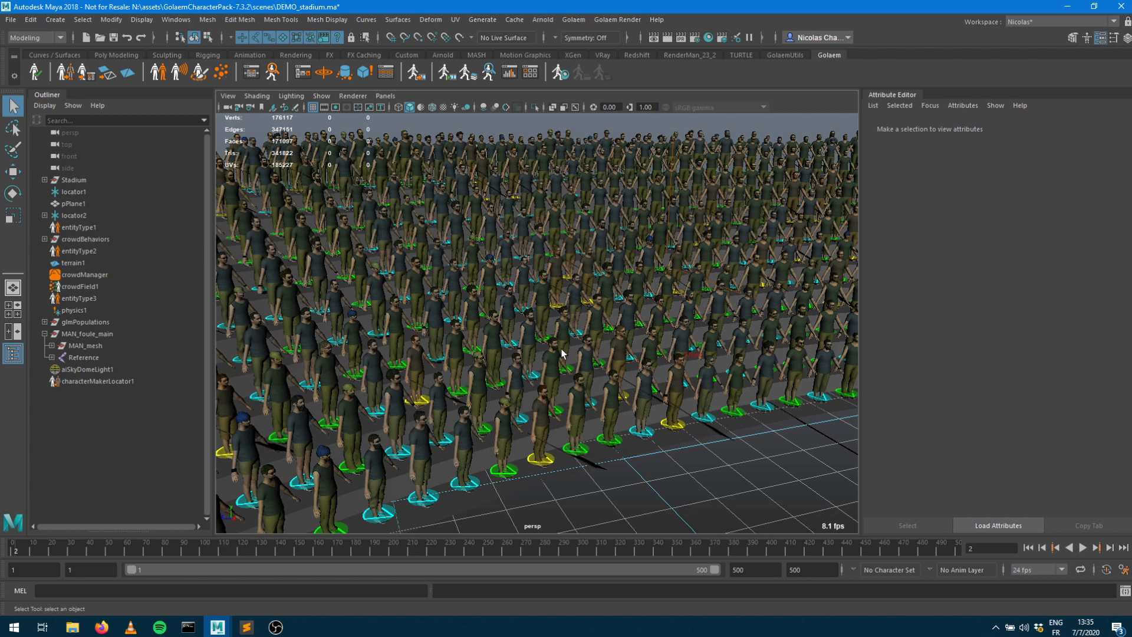
{"action": "scroll", "coordinate": [504, 353], "scroll_direction": "up", "scroll_amount": 2}
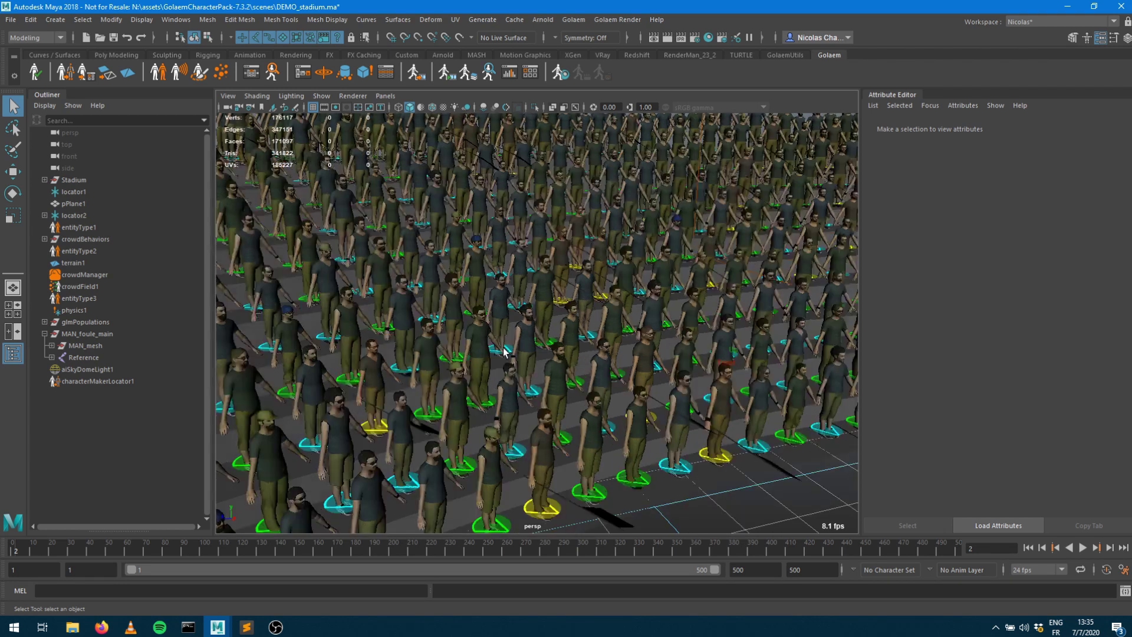
{"action": "scroll", "coordinate": [504, 352], "scroll_direction": "up", "scroll_amount": 2}
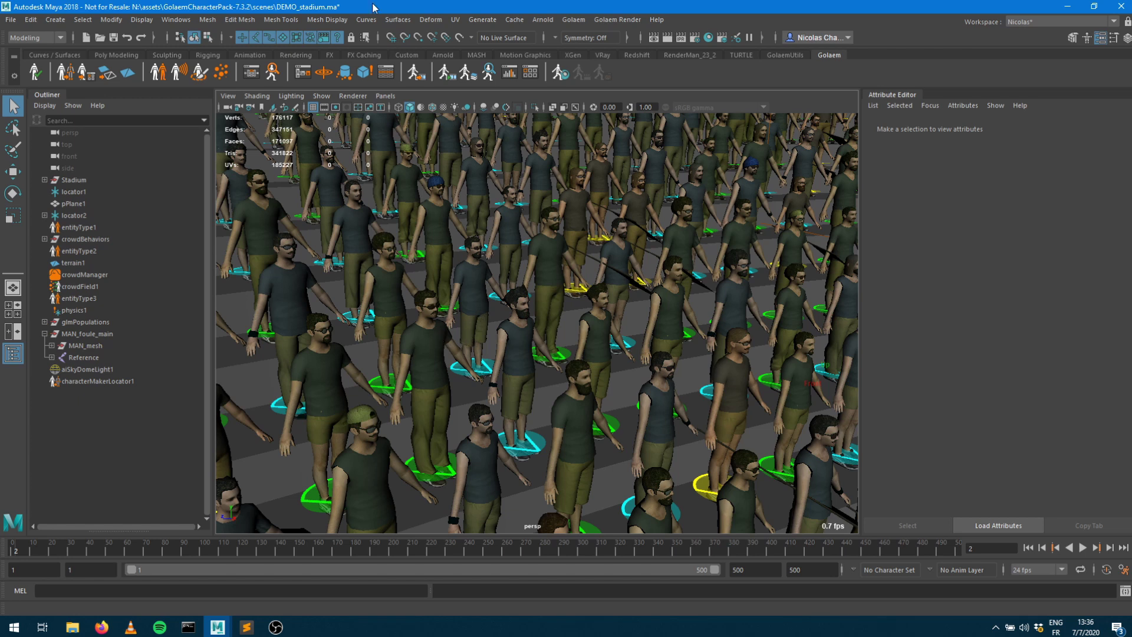
Export the crowdField1 simulation as the DEMO_stadium cache for frames 1 to 100 and close the Simulation Exporter.
{"action": "left_click", "coordinate": [415, 74]}
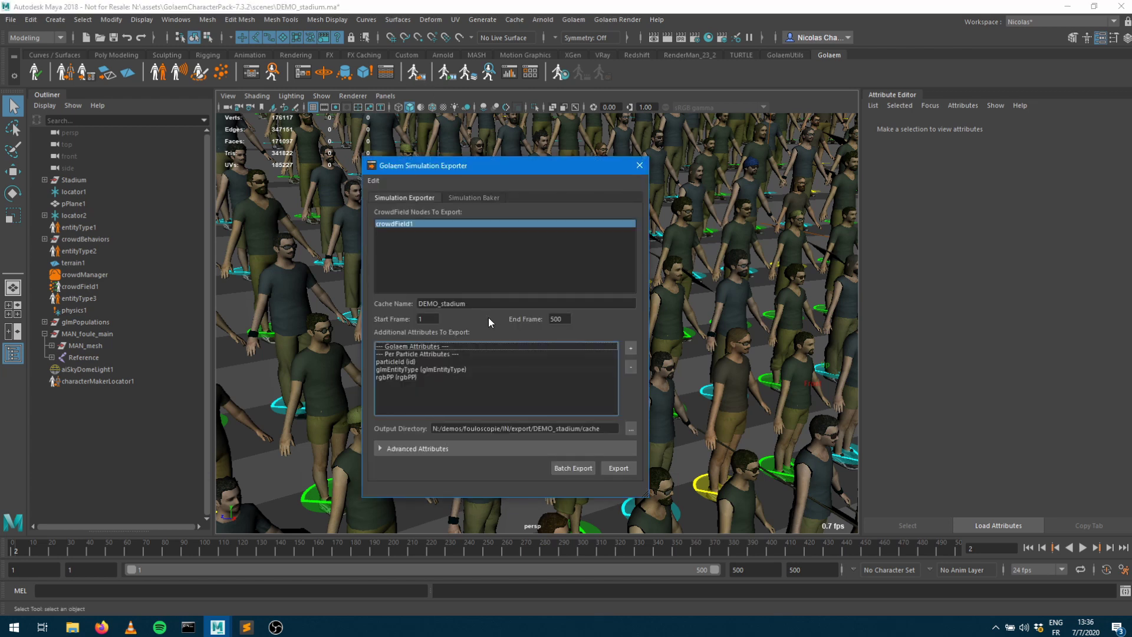
{"action": "left_click", "coordinate": [559, 319]}
{"action": "type", "text": "100"}
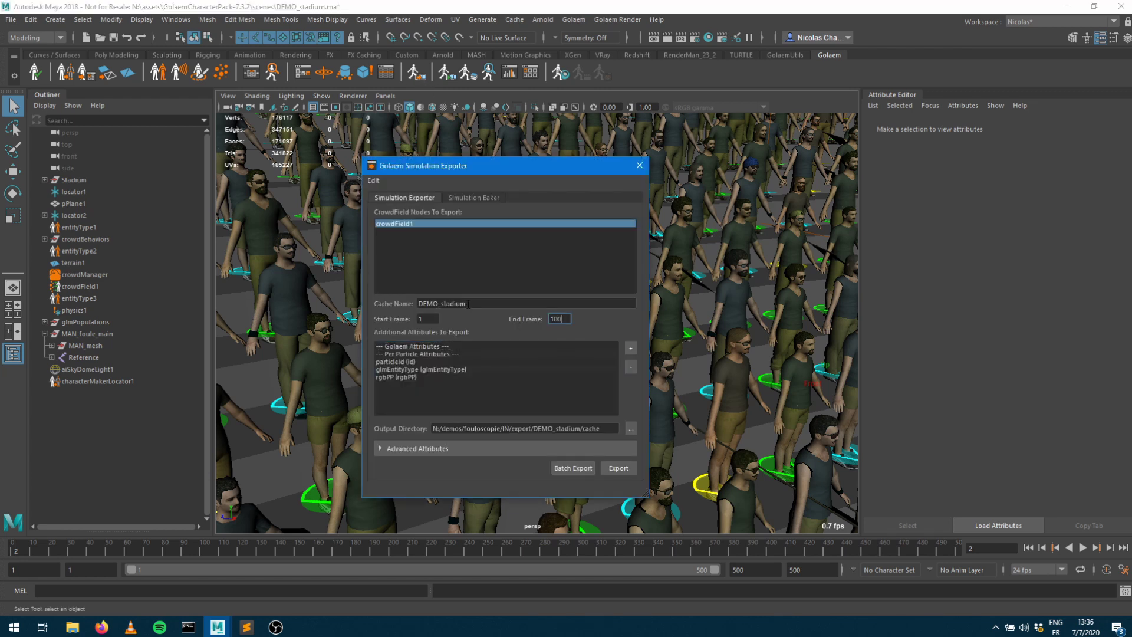
{"action": "left_click", "coordinate": [613, 468]}
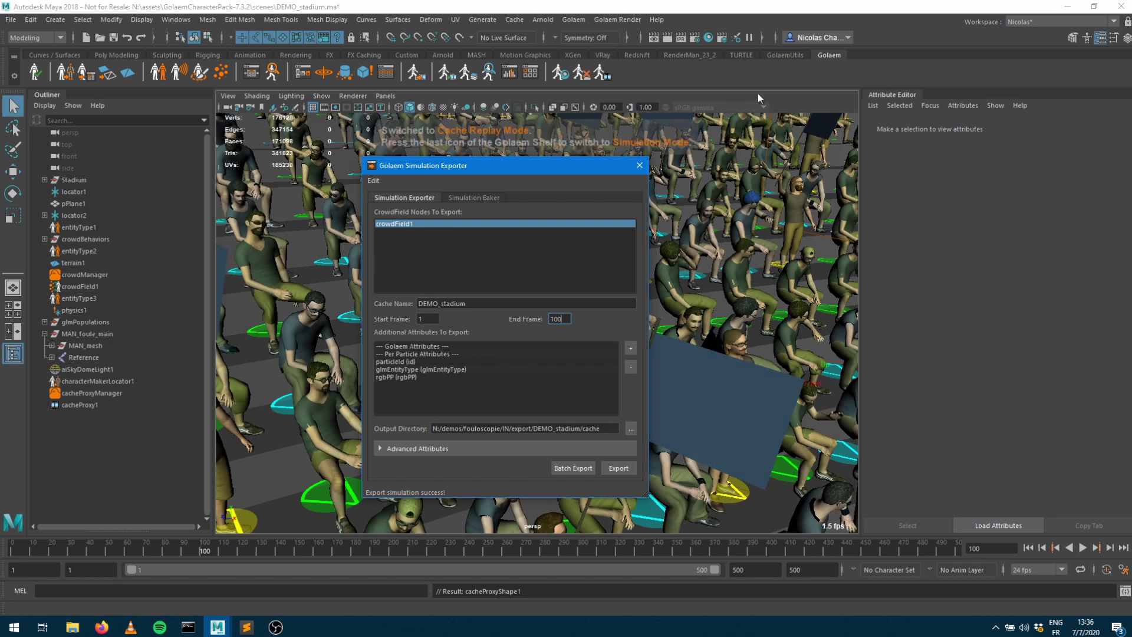
{"action": "left_click", "coordinate": [639, 165]}
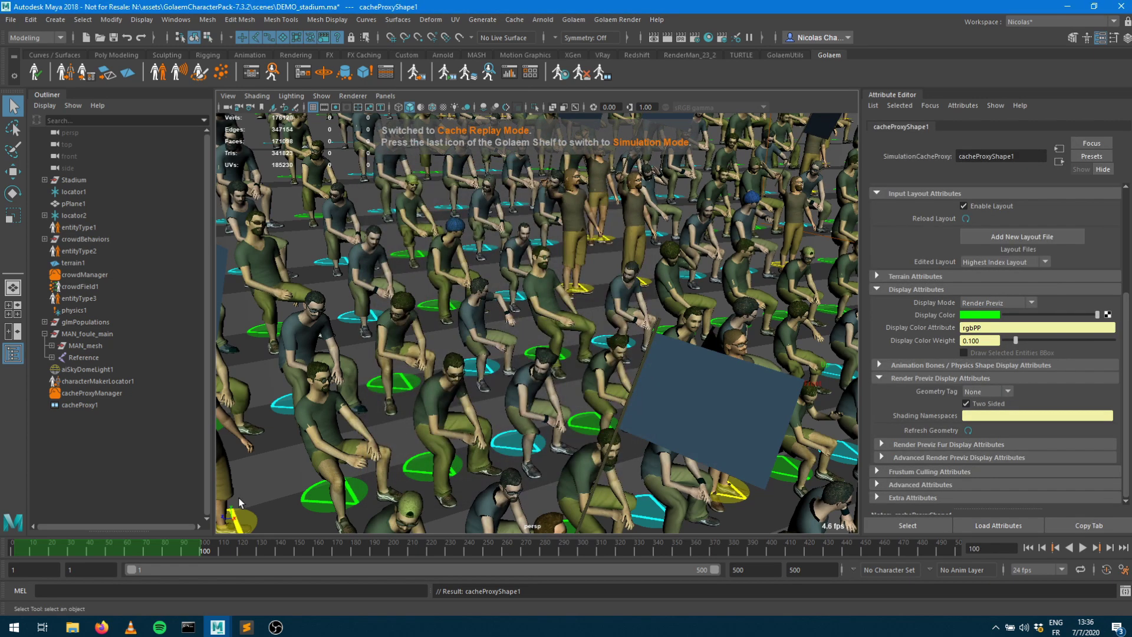
Scrub through the exported simulation cache, checking the crowd at frame 81 and at frame 32.
{"action": "left_click", "coordinate": [165, 544]}
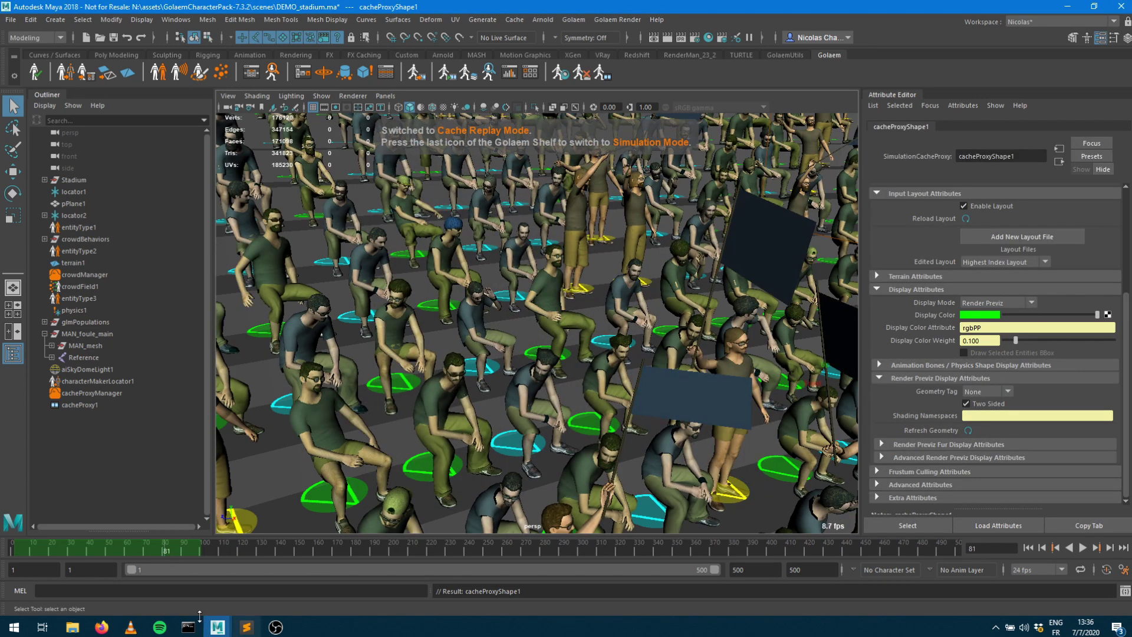
{"action": "left_click_drag", "start_coordinate": [59, 546], "coordinate": [74, 548]}
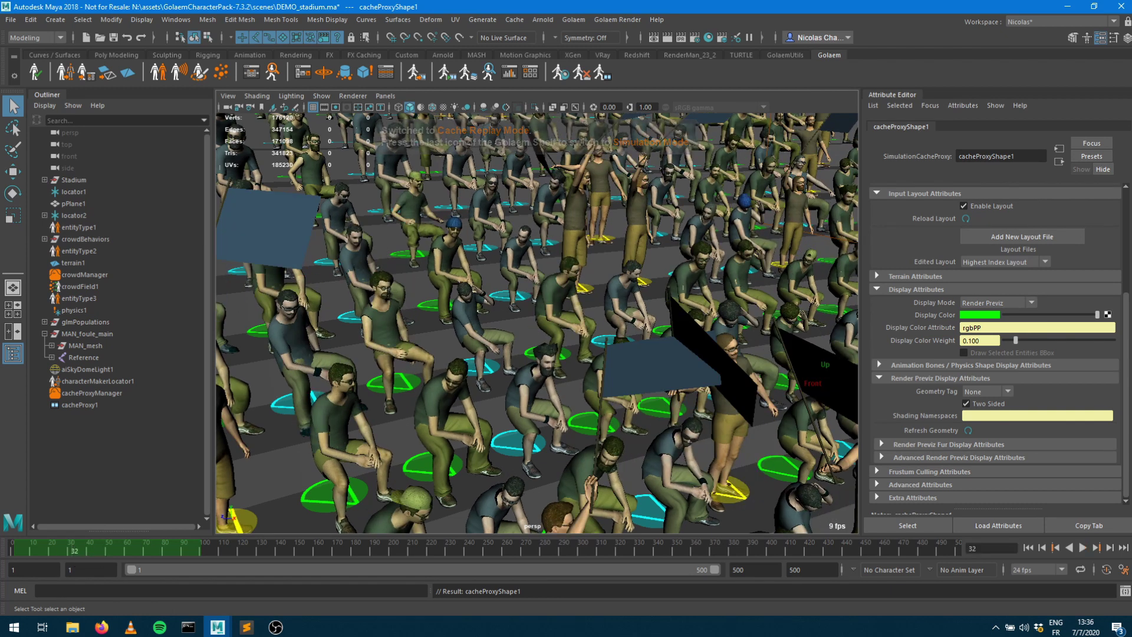
In the Character Maker, set all of crowdMan's Glasses weights to 0, save the CasualMan character file, and put the window away.
{"action": "key", "text": "alt+Tab"}
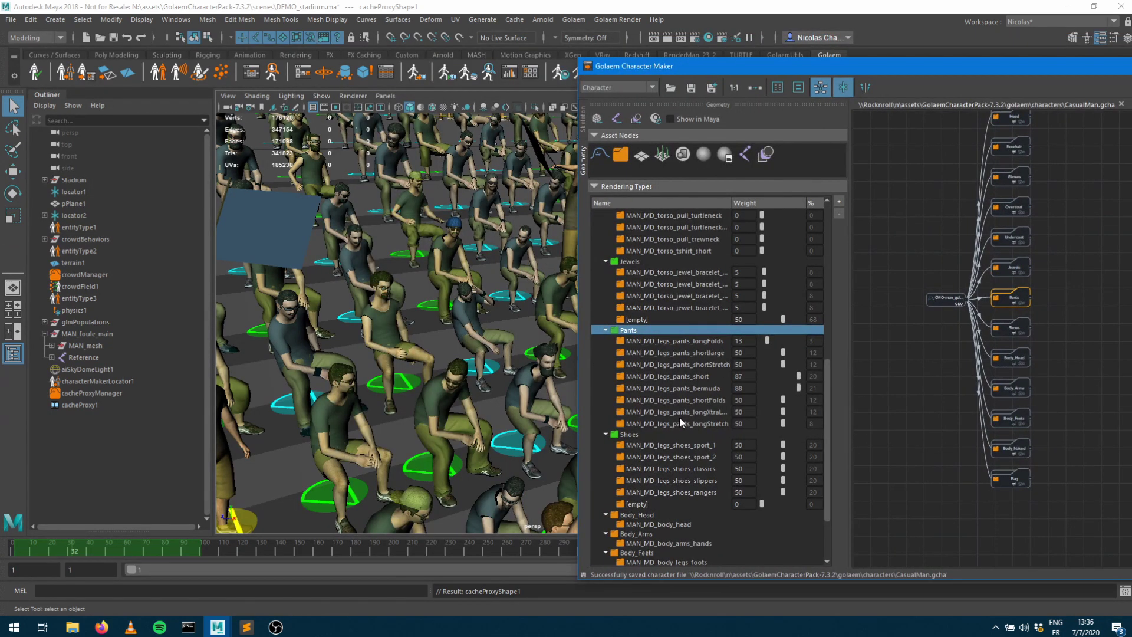
{"action": "scroll", "coordinate": [679, 414], "scroll_direction": "up", "scroll_amount": 10}
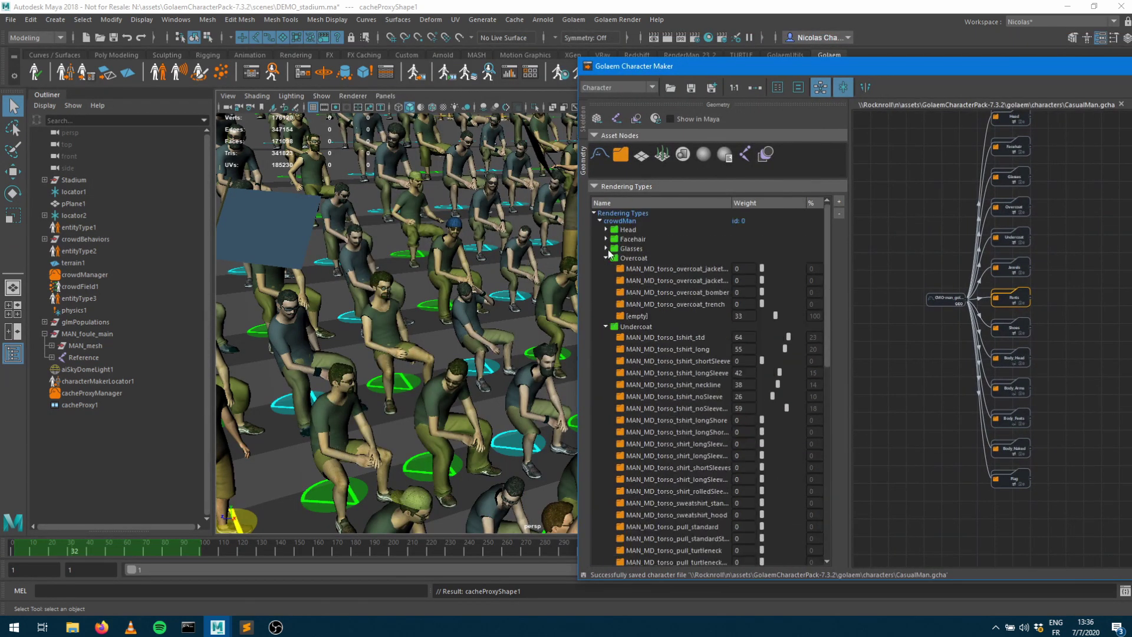
{"action": "left_click", "coordinate": [606, 248]}
{"action": "right_click", "coordinate": [631, 248]}
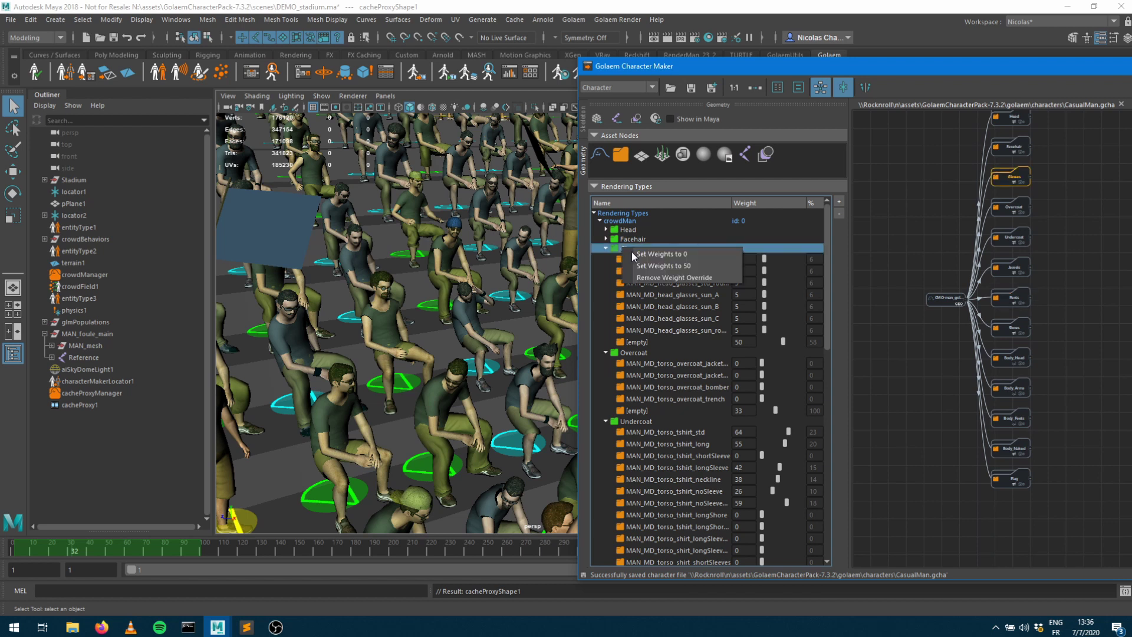
{"action": "left_click", "coordinate": [647, 262]}
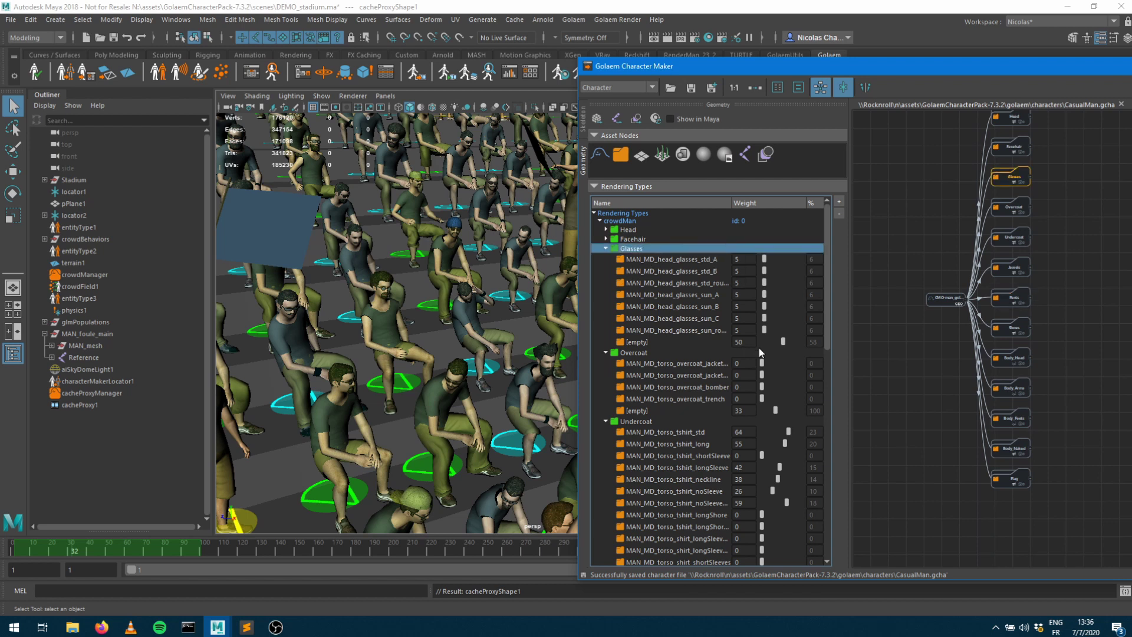
{"action": "left_click", "coordinate": [691, 89]}
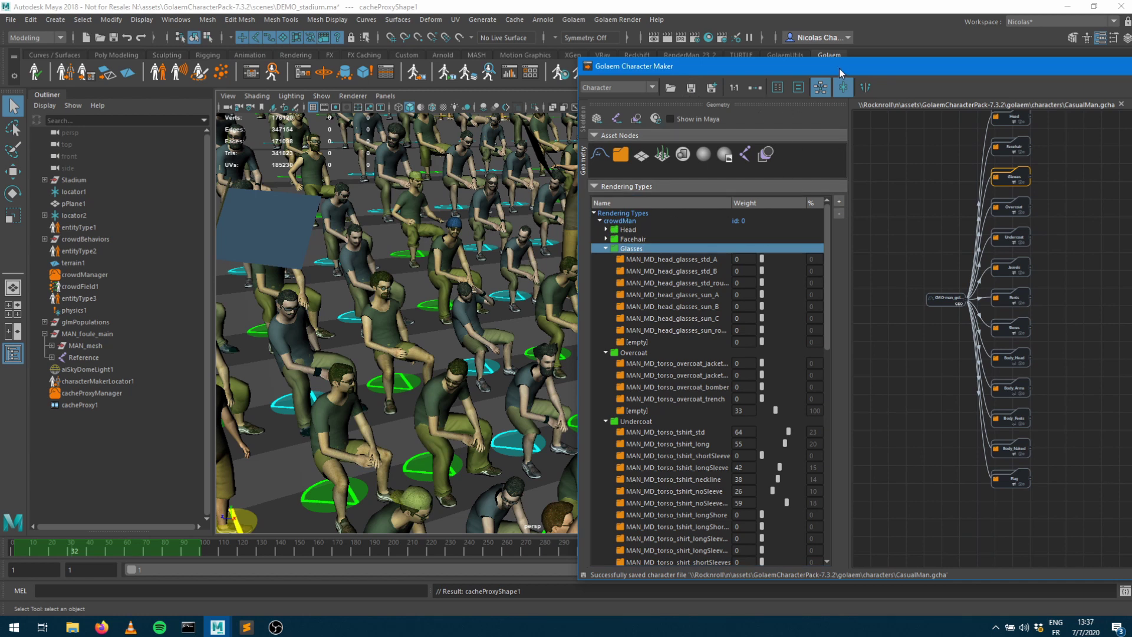
{"action": "left_click_drag", "start_coordinate": [839, 68], "coordinate": [52, 113]}
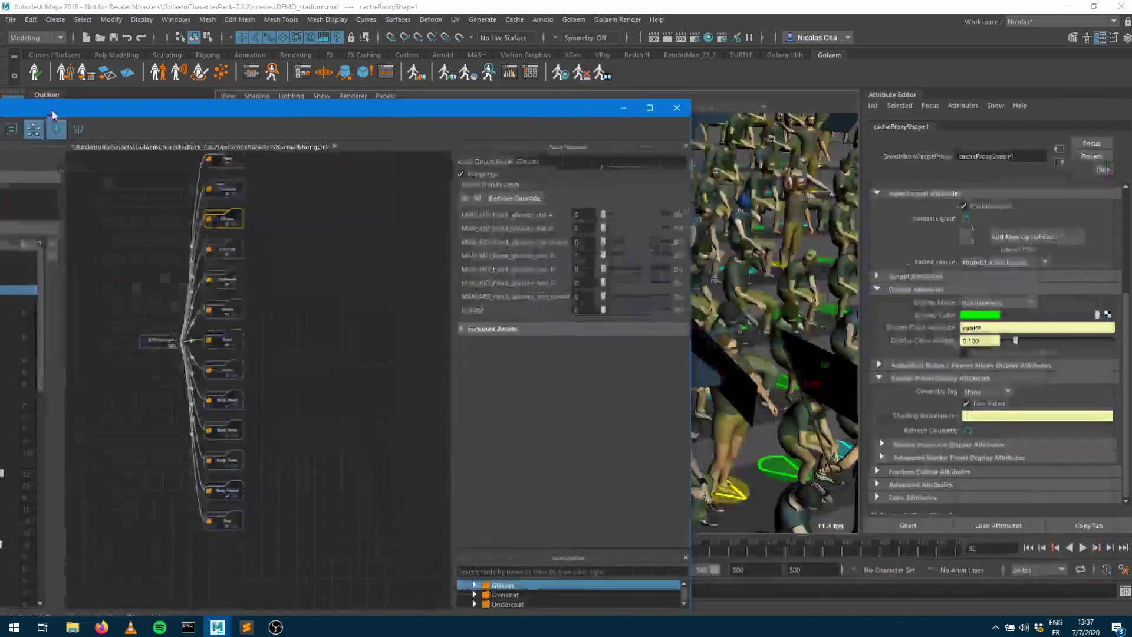
{"action": "left_click", "coordinate": [620, 108]}
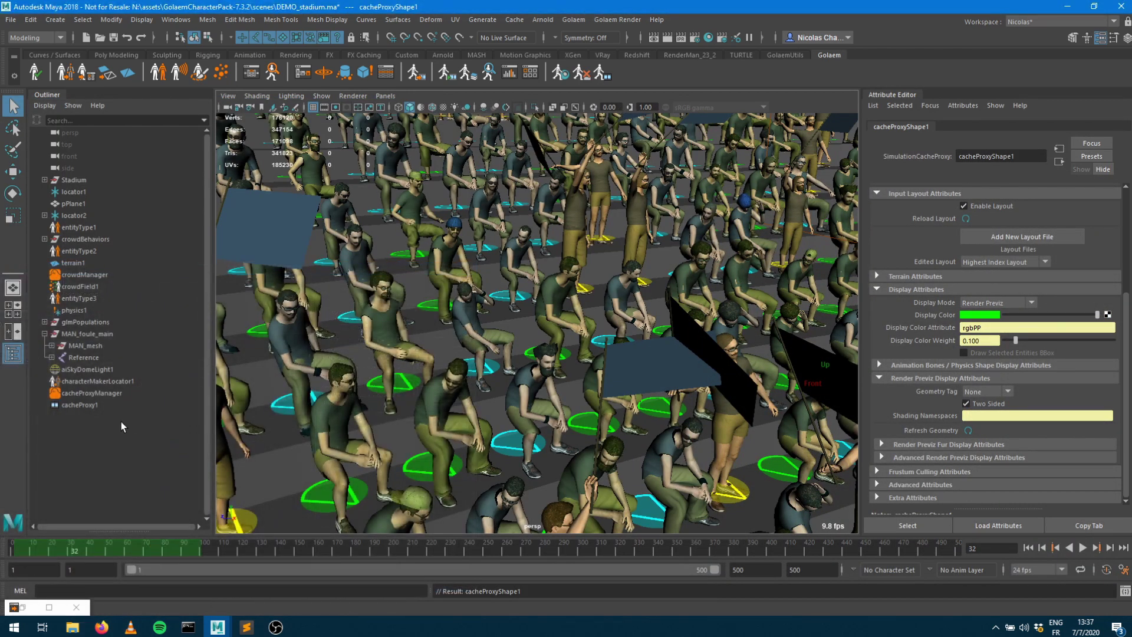
Refresh the simulation cache of cacheProxy1 through its cacheProxyShape1 attributes.
{"action": "left_click", "coordinate": [94, 405]}
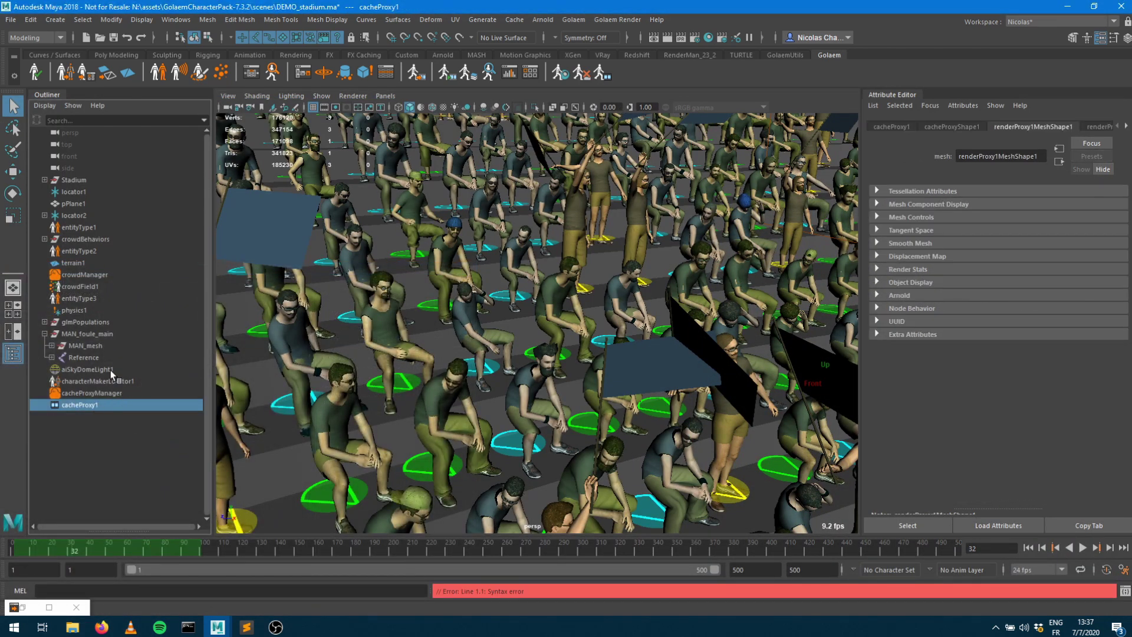
{"action": "left_click", "coordinate": [955, 127]}
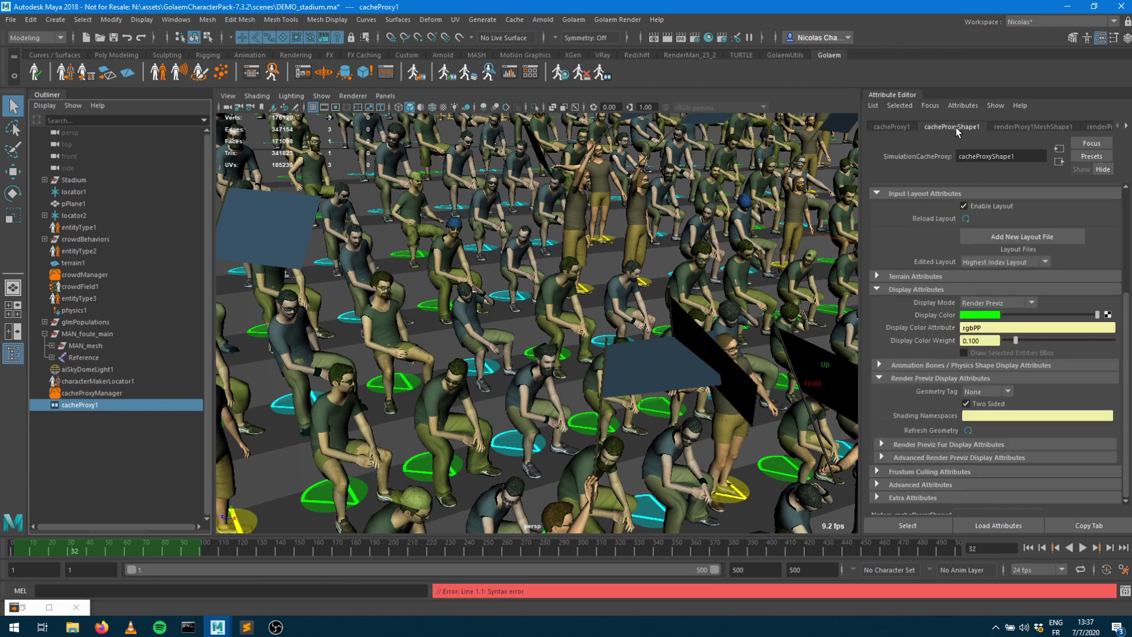
{"action": "scroll", "coordinate": [937, 318], "scroll_direction": "up", "scroll_amount": 5}
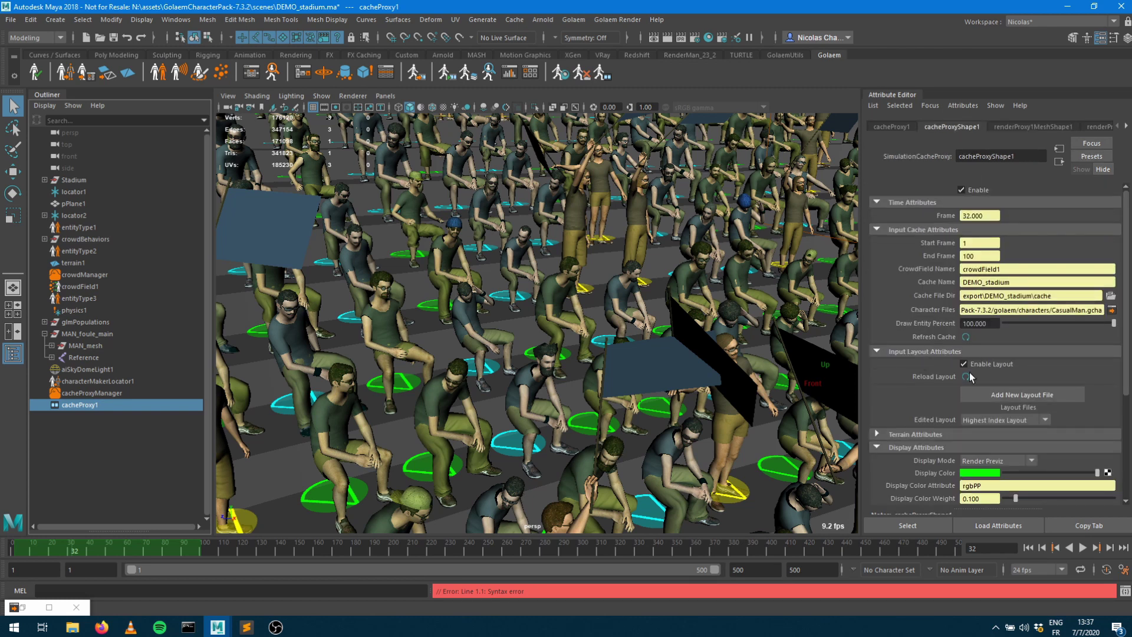
{"action": "left_click", "coordinate": [965, 337]}
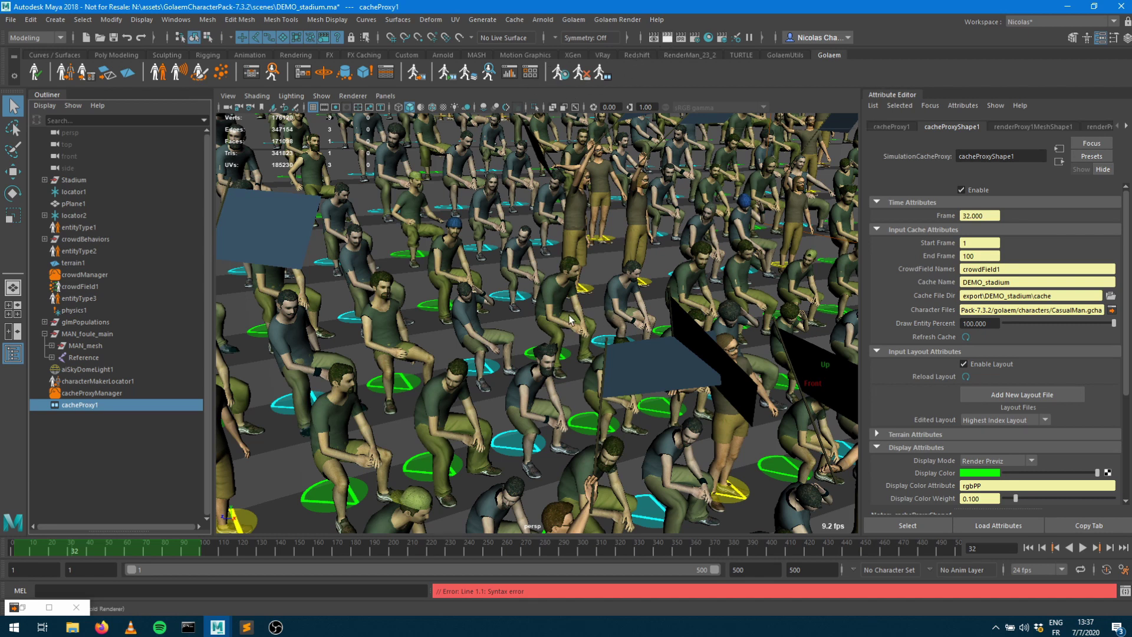
Frame the whole stadium crowd, run the Golaem render settings check for Arnold, and dismiss its report.
{"action": "key", "text": "a"}
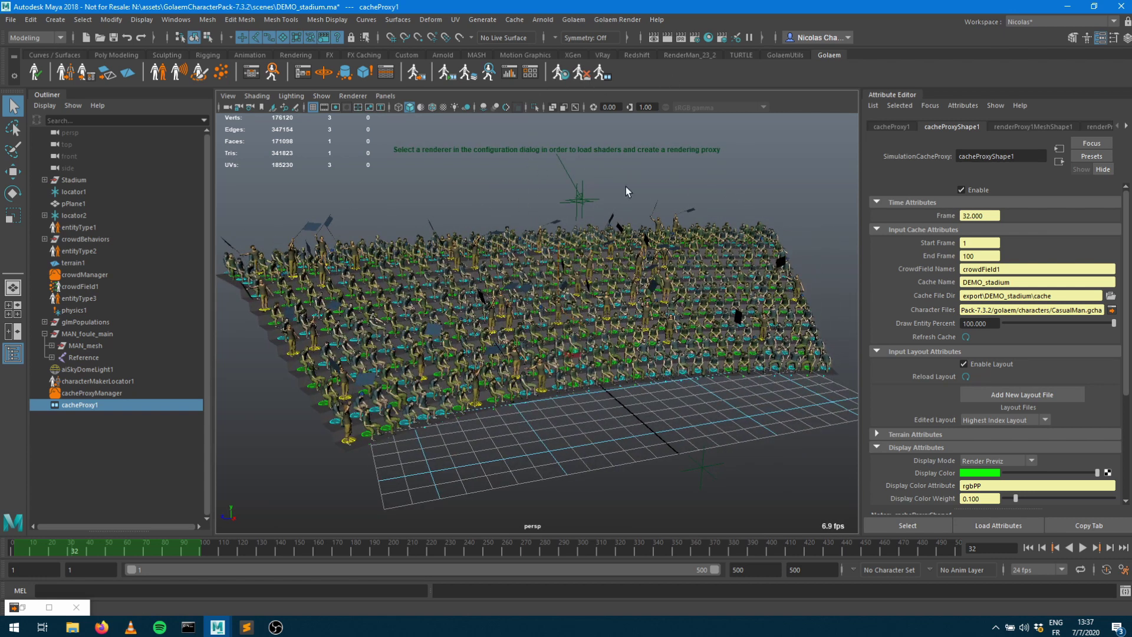
{"action": "left_click", "coordinate": [586, 76]}
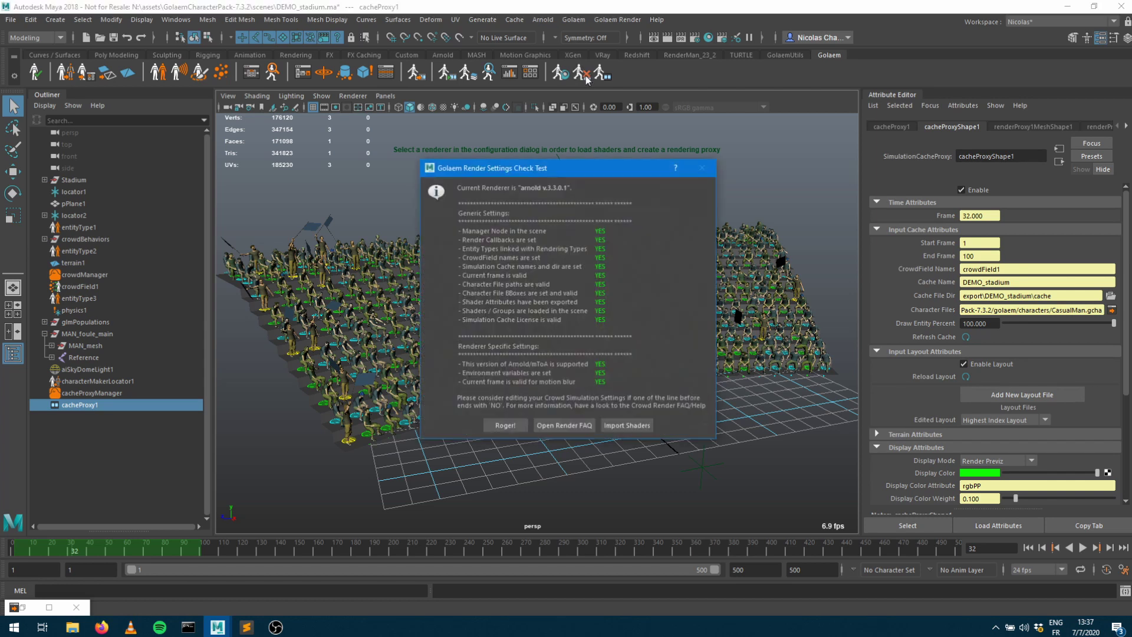
{"action": "left_click", "coordinate": [504, 426]}
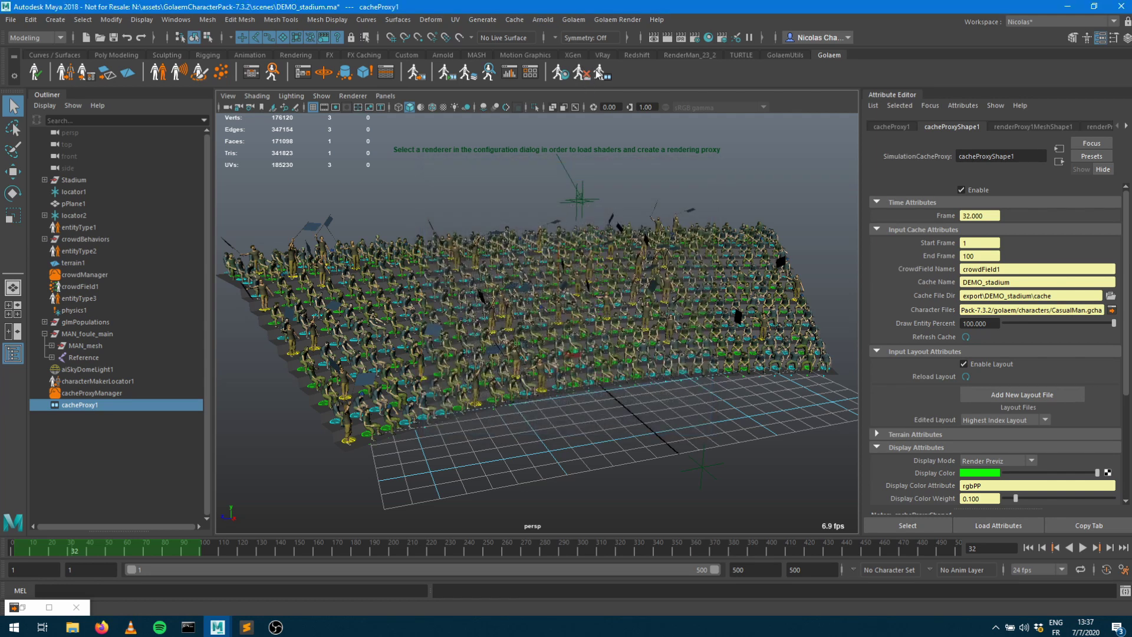
Render the crowd at frame 32, raise the test resolution to Render Settings (640x480), inspect the result up close, and close the Render View.
{"action": "left_click", "coordinate": [668, 40]}
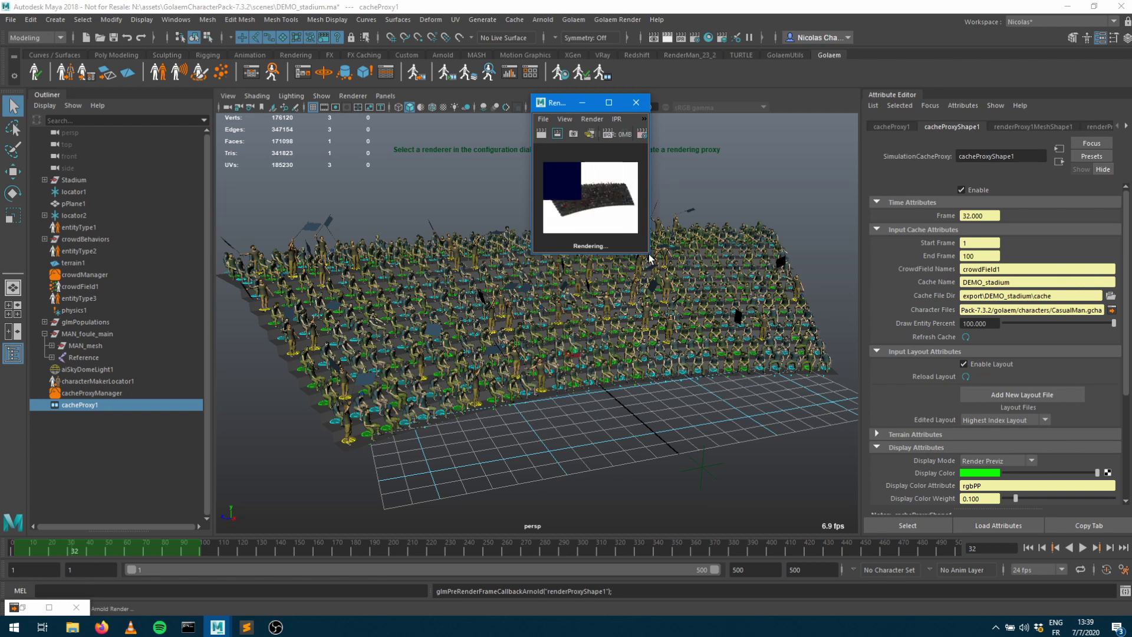
{"action": "left_click_drag", "start_coordinate": [648, 254], "coordinate": [843, 357]}
{"action": "left_click", "coordinate": [645, 119]}
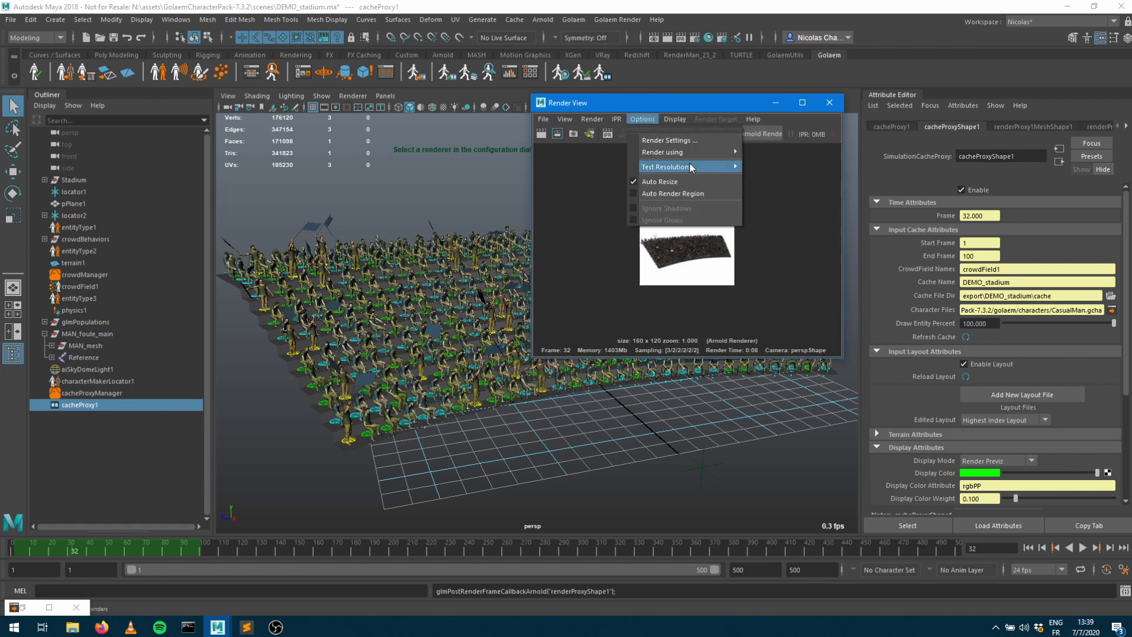
{"action": "mouse_move", "coordinate": [676, 165]}
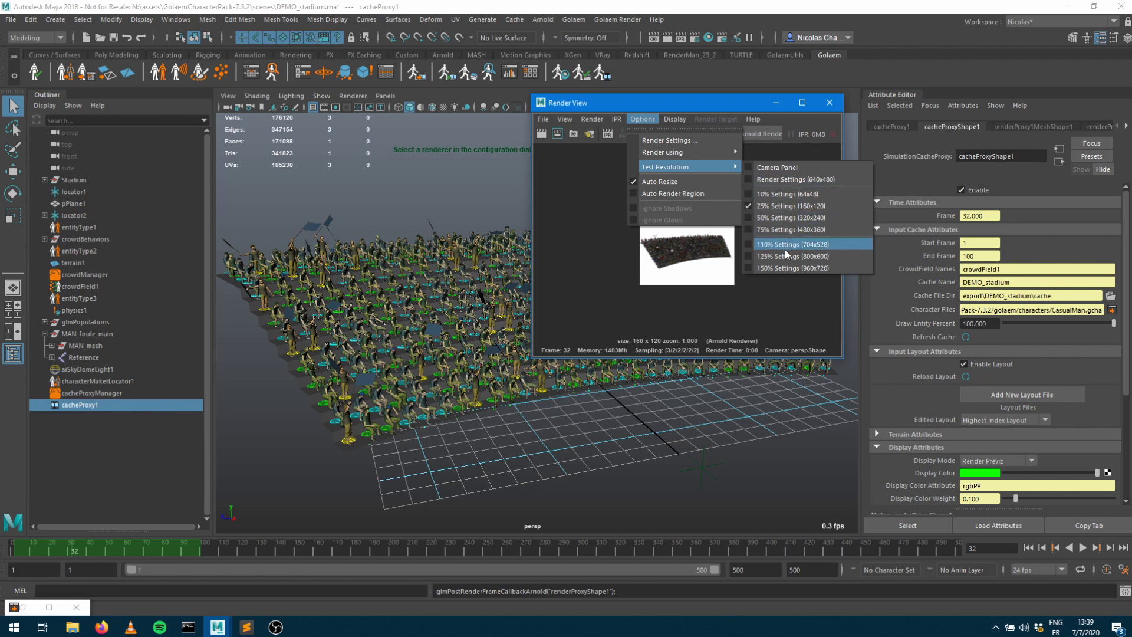
{"action": "left_click", "coordinate": [783, 178]}
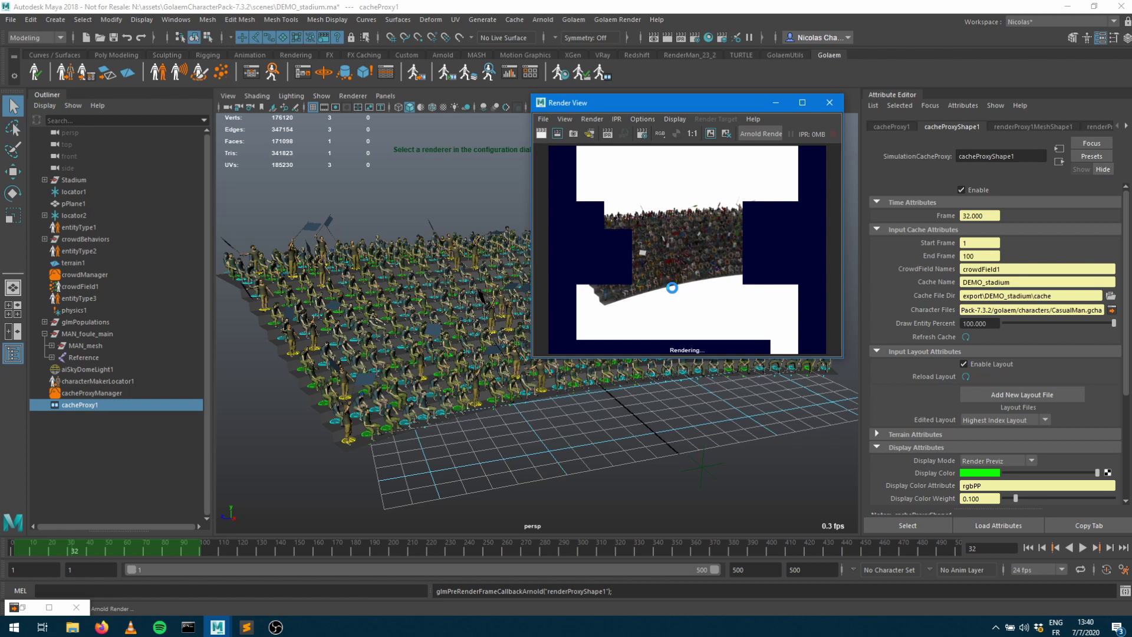
{"action": "scroll", "coordinate": [672, 287], "scroll_direction": "up", "scroll_amount": 3}
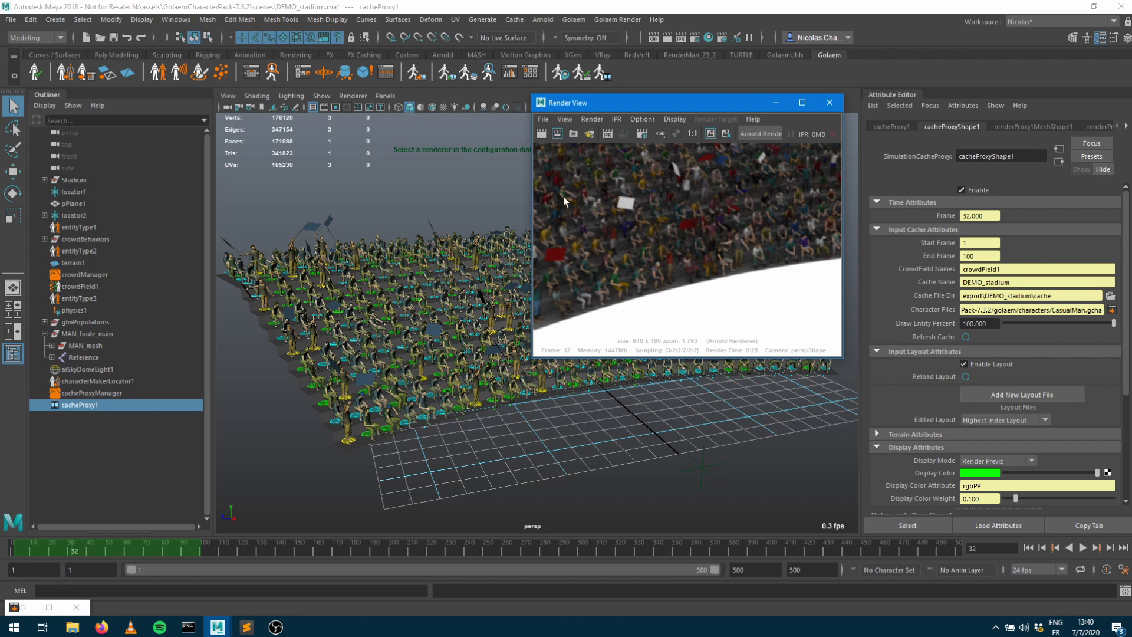
{"action": "left_click", "coordinate": [828, 103]}
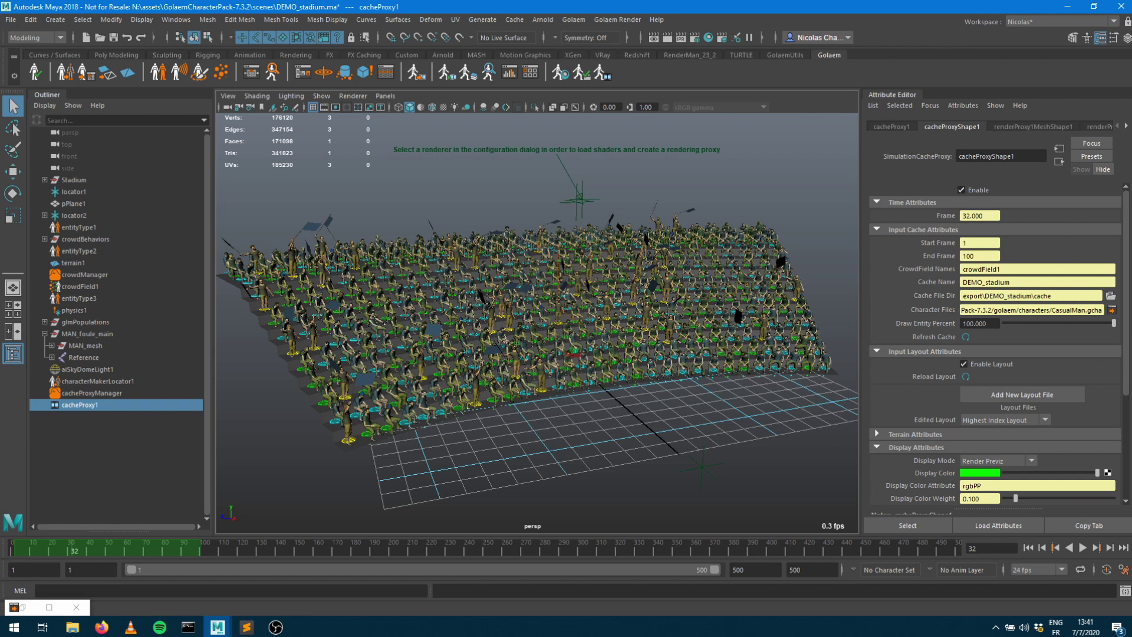
Reopen the Character Maker and expand the node graph from Undercoat through MAN_MD_torso_tshirt_std to the nodes under the MAN_MD_torso_tshirtSG shading group.
{"action": "left_click", "coordinate": [66, 72]}
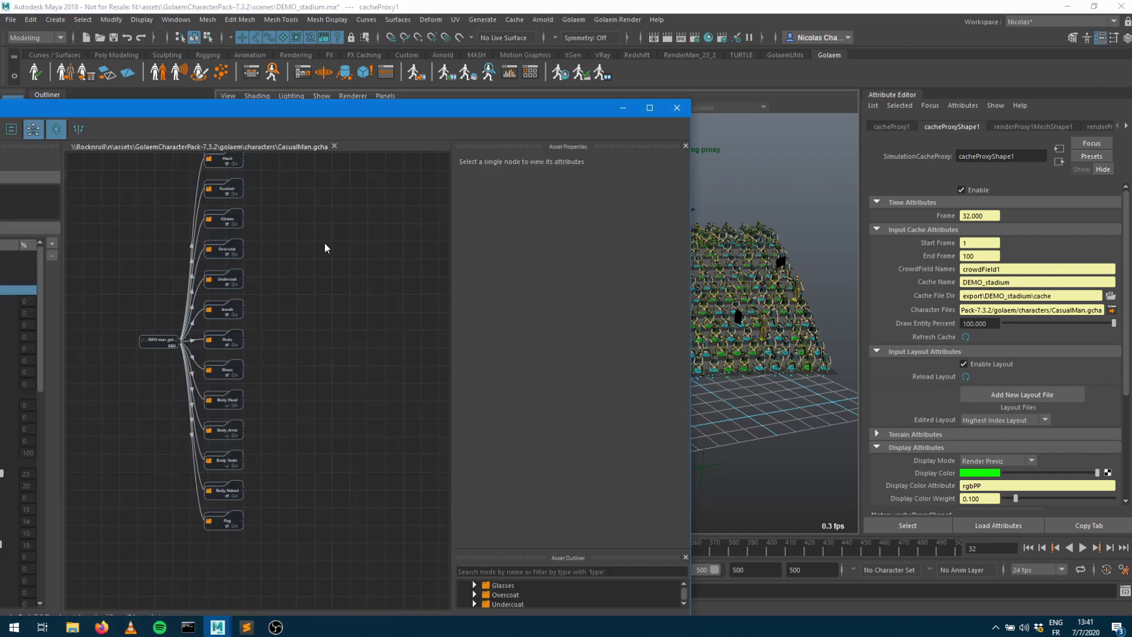
{"action": "scroll", "coordinate": [376, 415], "scroll_direction": "up", "scroll_amount": 2}
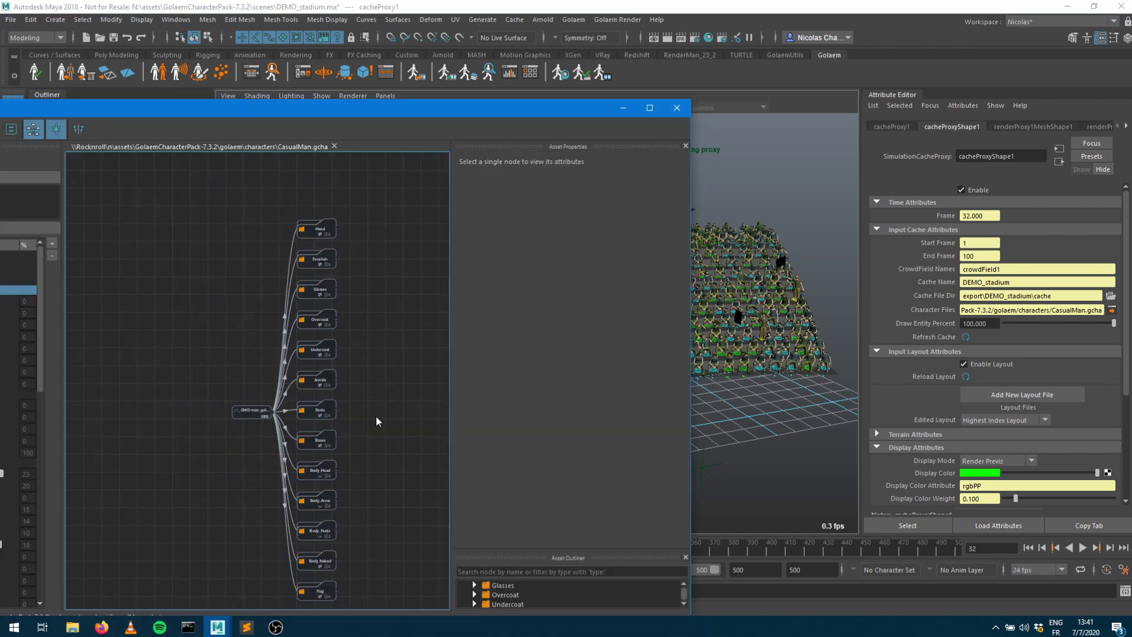
{"action": "double_click", "coordinate": [334, 338]}
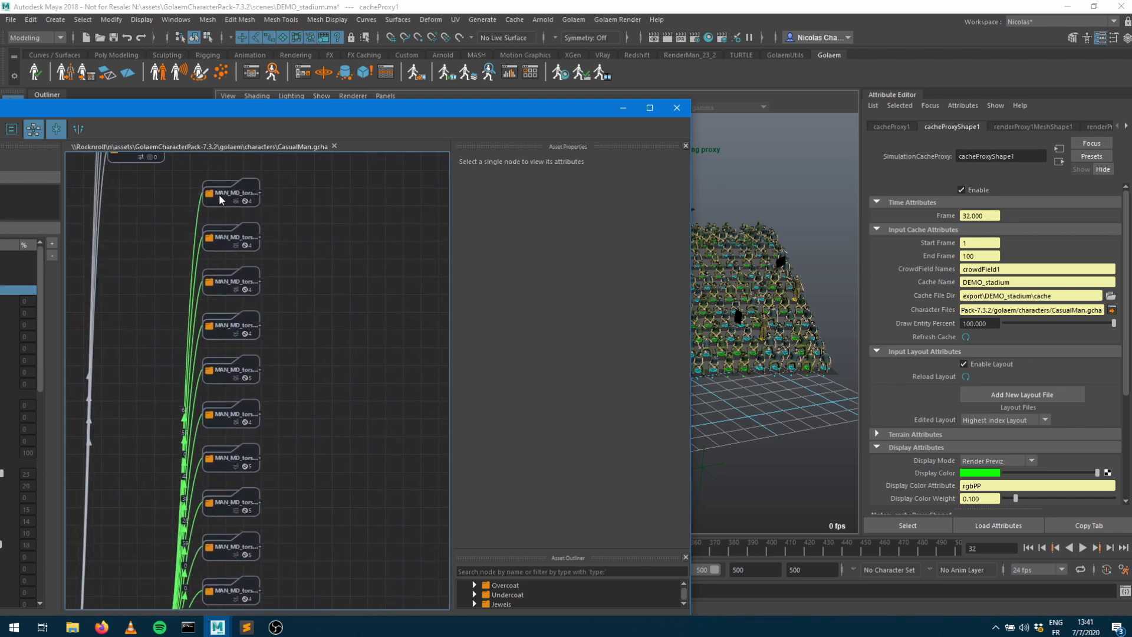
{"action": "double_click", "coordinate": [225, 198]}
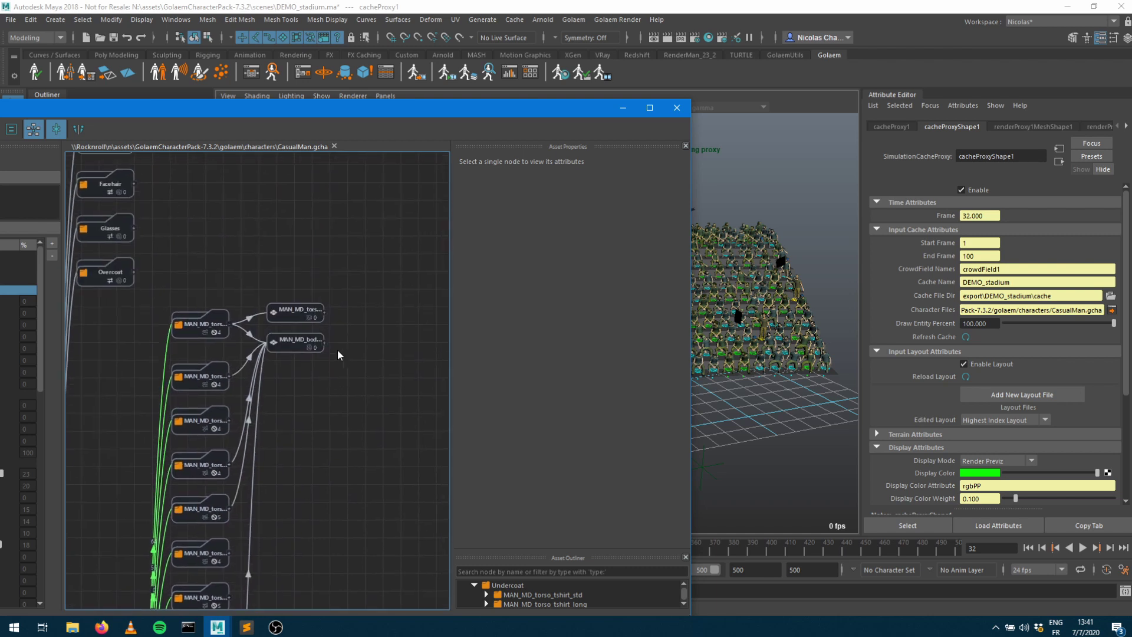
{"action": "double_click", "coordinate": [294, 315]}
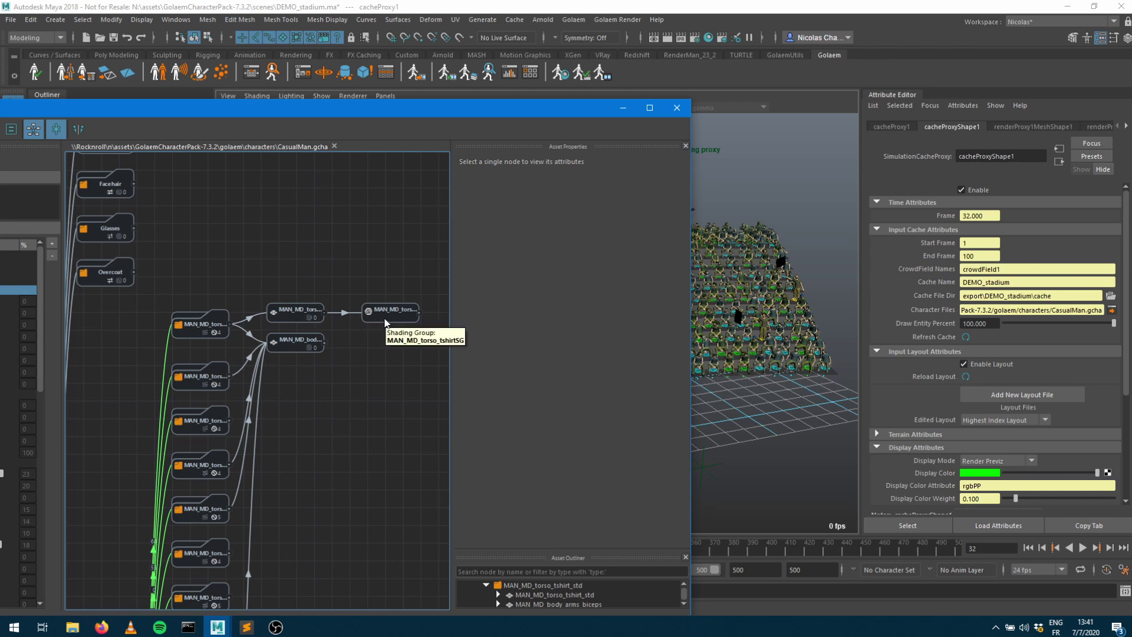
{"action": "left_click", "coordinate": [385, 317]}
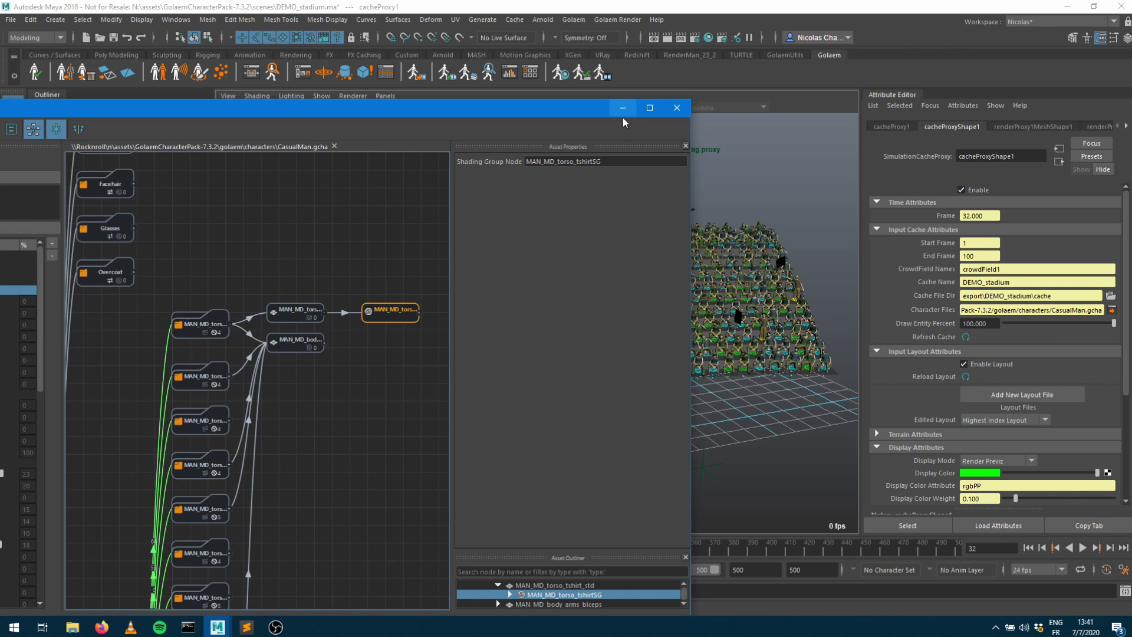
{"action": "left_click", "coordinate": [388, 348]}
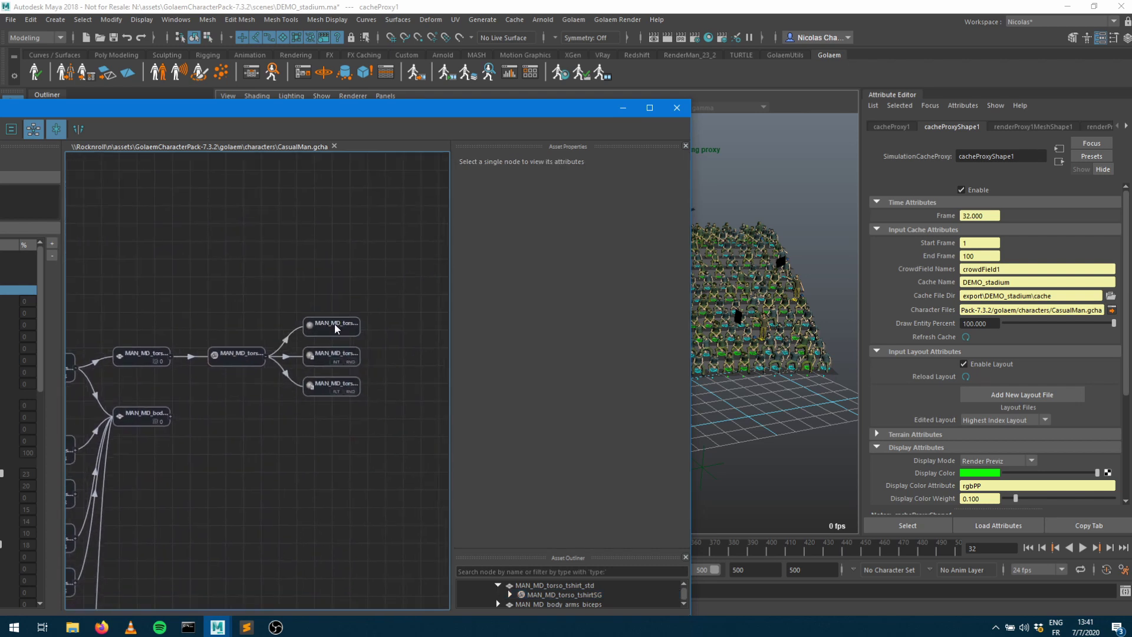
Review the MAN_MD_torso_tshirt shader node and its textureIdx and h shader attributes, and put the Character Maker away.
{"action": "left_click", "coordinate": [332, 324]}
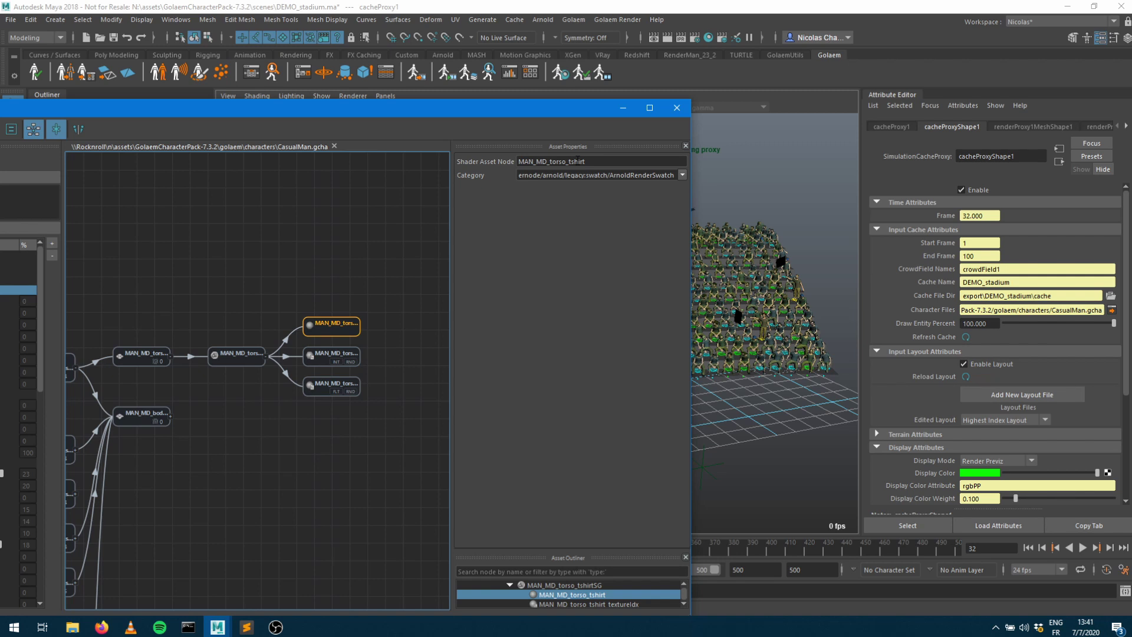
{"action": "left_click", "coordinate": [320, 366]}
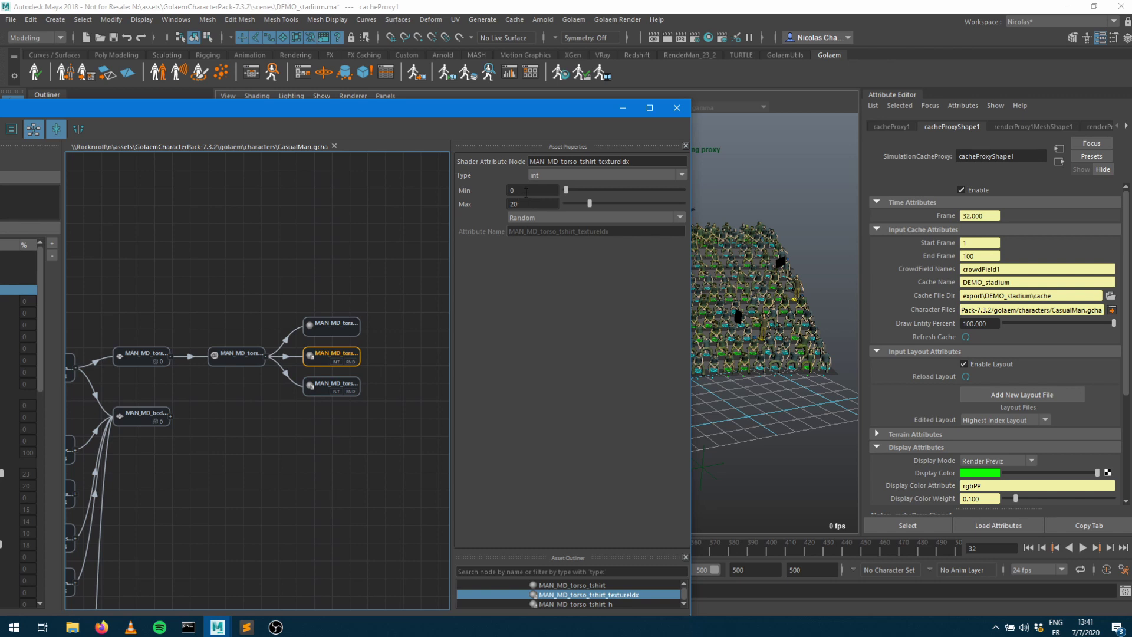
{"action": "left_click", "coordinate": [317, 390]}
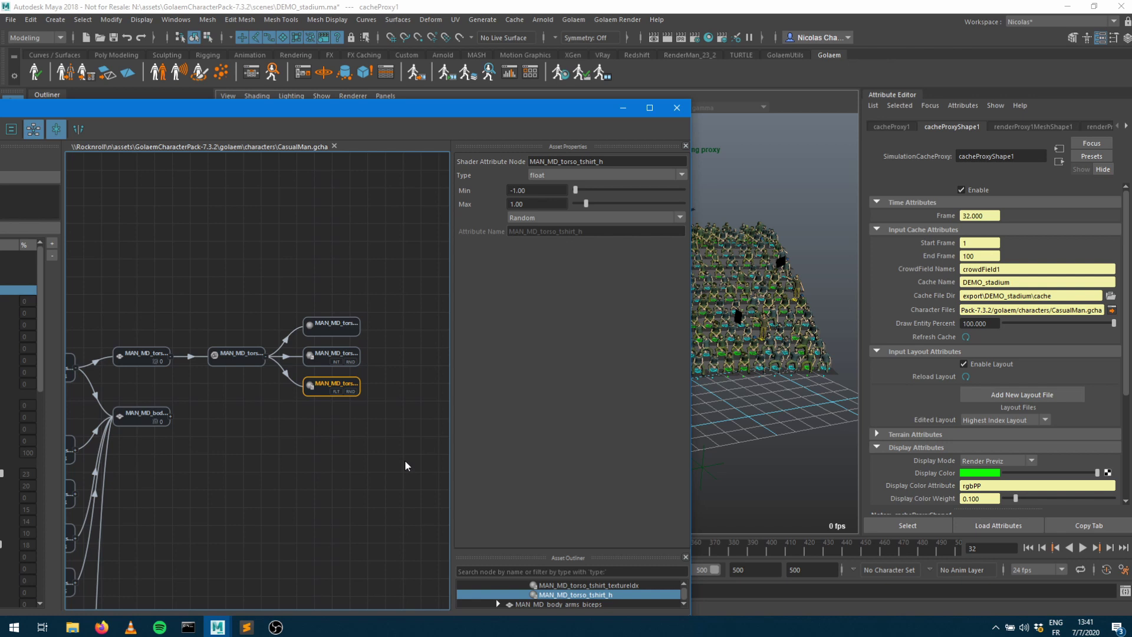
{"action": "left_click", "coordinate": [320, 360]}
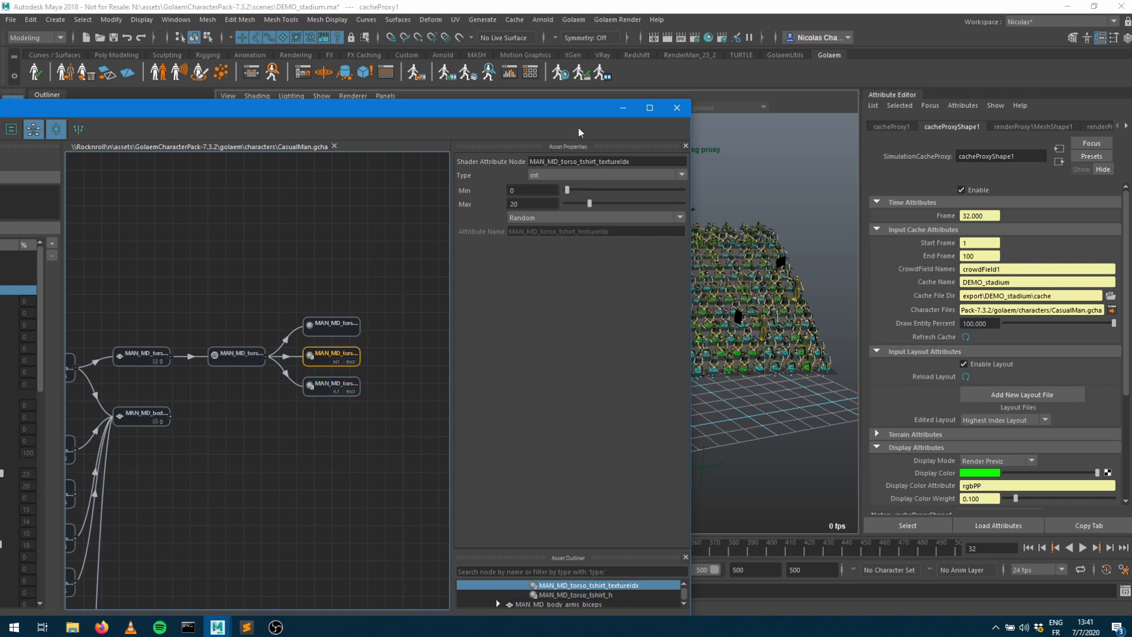
{"action": "left_click", "coordinate": [624, 108]}
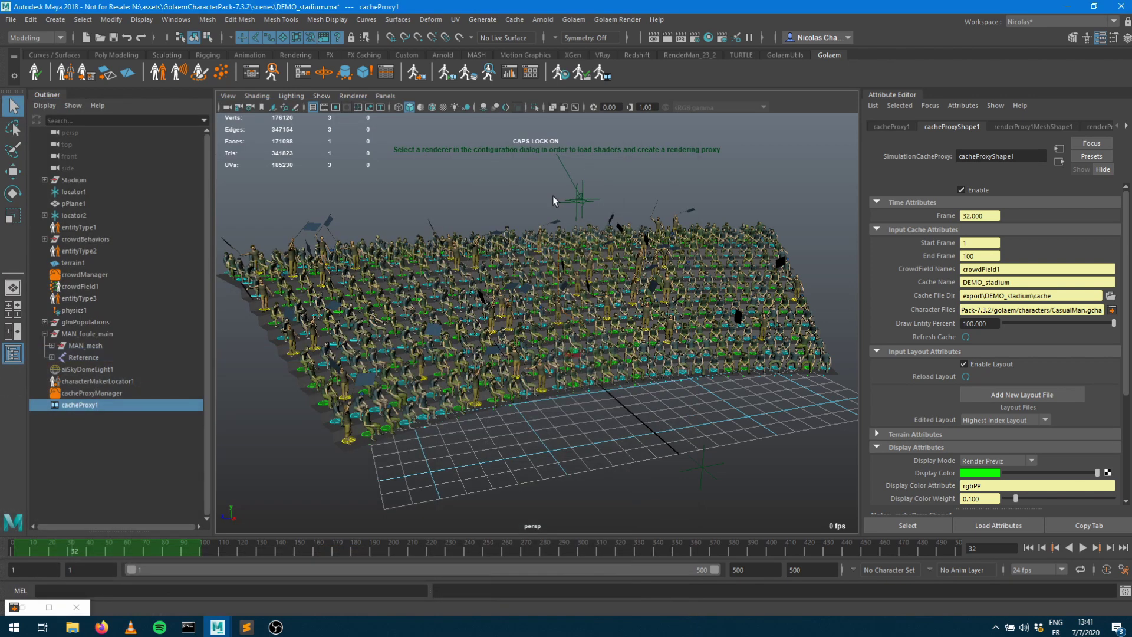
Open the Hypershade to browse the crowd's materials.
{"action": "left_click", "coordinate": [177, 23]}
{"action": "mouse_move", "coordinate": [236, 62]}
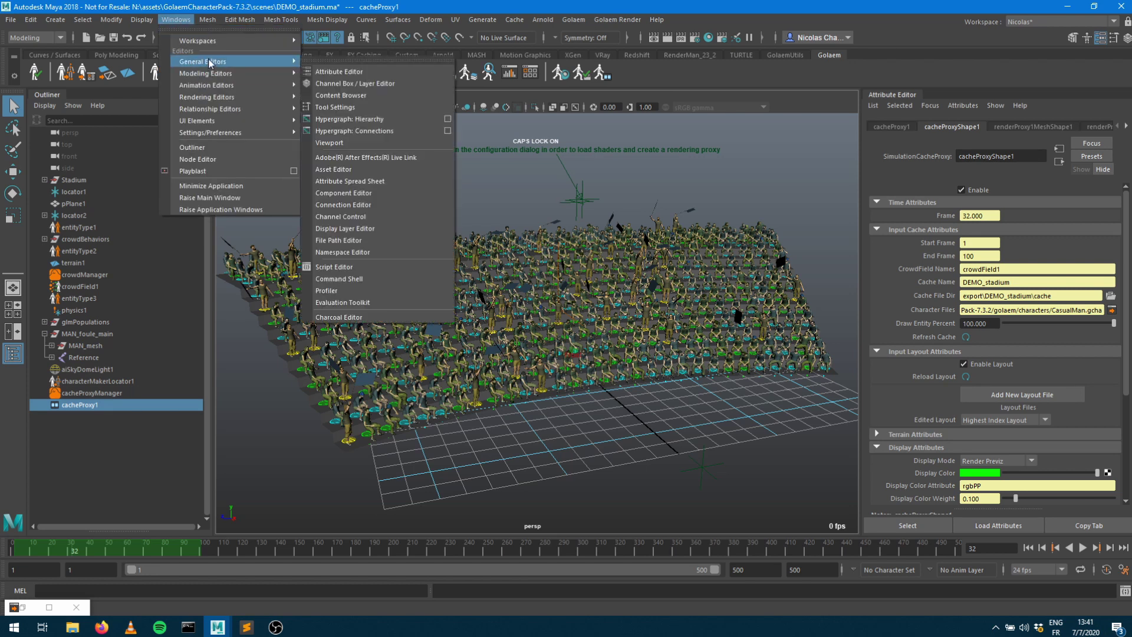
{"action": "mouse_move", "coordinate": [236, 96]}
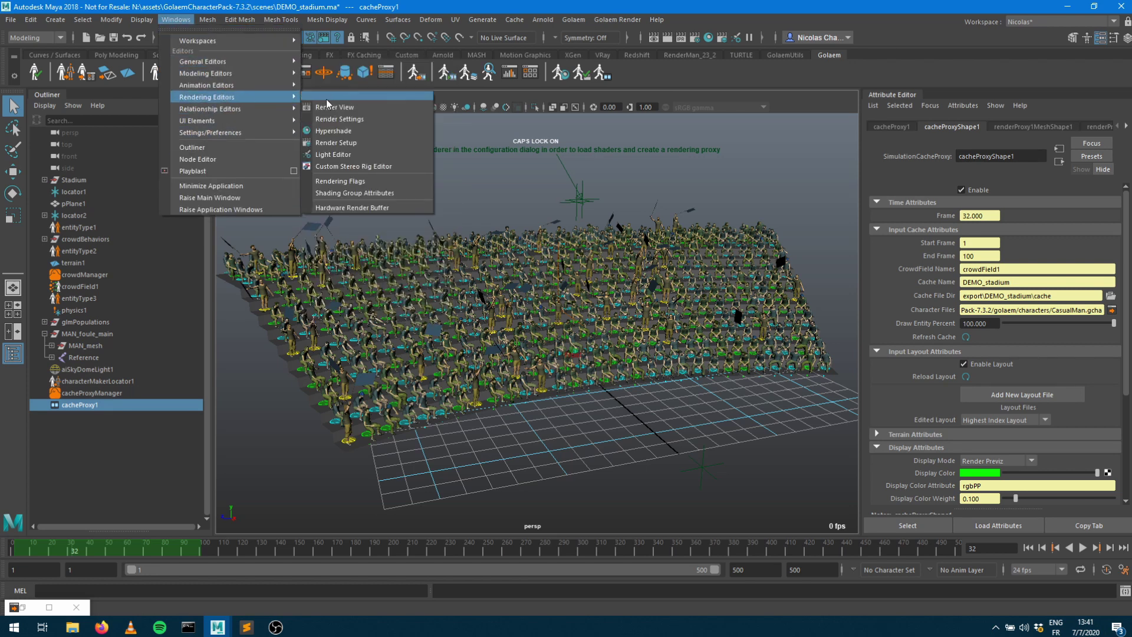
{"action": "left_click", "coordinate": [323, 130]}
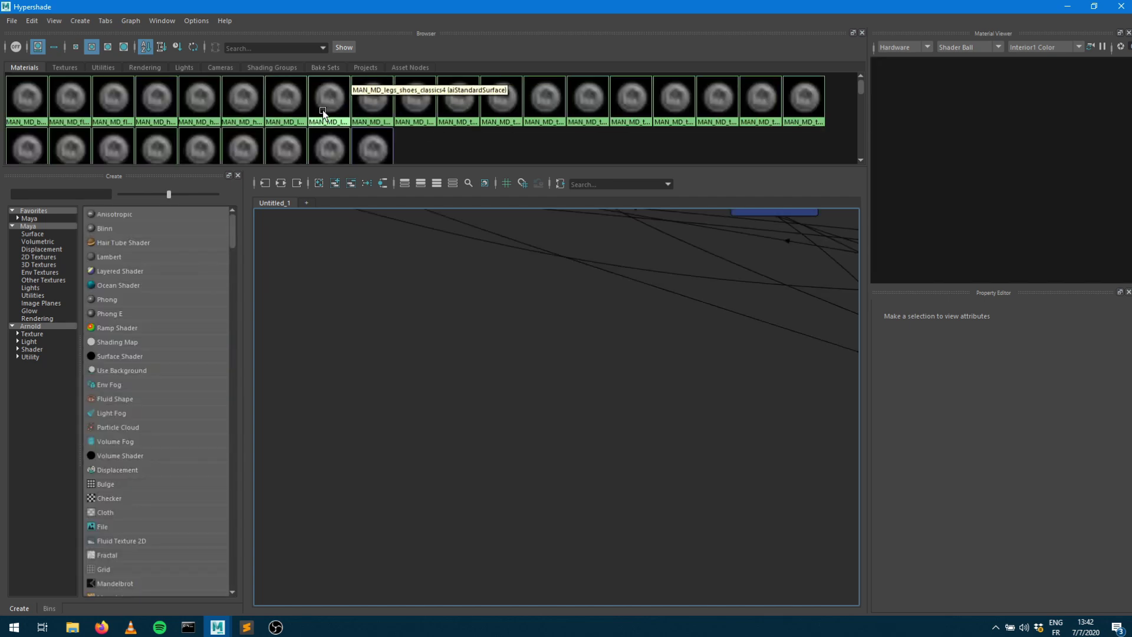
Graph the MAN_MD_torso_tshirt material's network in the Hypershade and examine the attributes of the SwitchAR_MAN_MD_torso_tshirt shader feeding its base color.
{"action": "left_click", "coordinate": [381, 148]}
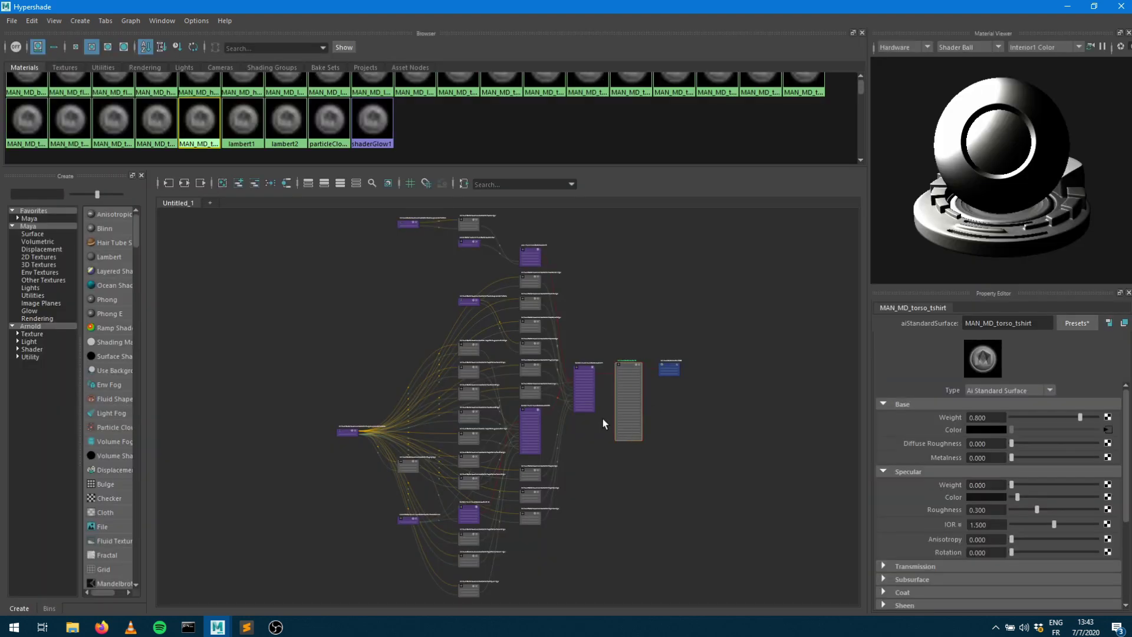
{"action": "scroll", "coordinate": [602, 419], "scroll_direction": "up", "scroll_amount": 5}
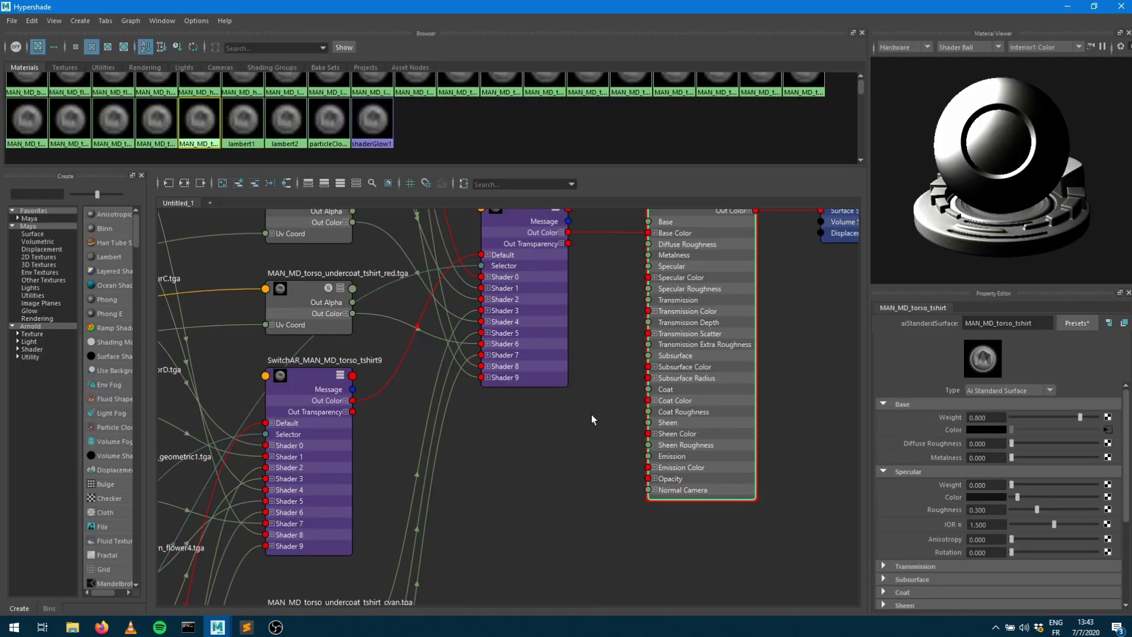
{"action": "scroll", "coordinate": [592, 415], "scroll_direction": "down", "scroll_amount": 5}
{"action": "scroll", "coordinate": [637, 398], "scroll_direction": "up", "scroll_amount": 2}
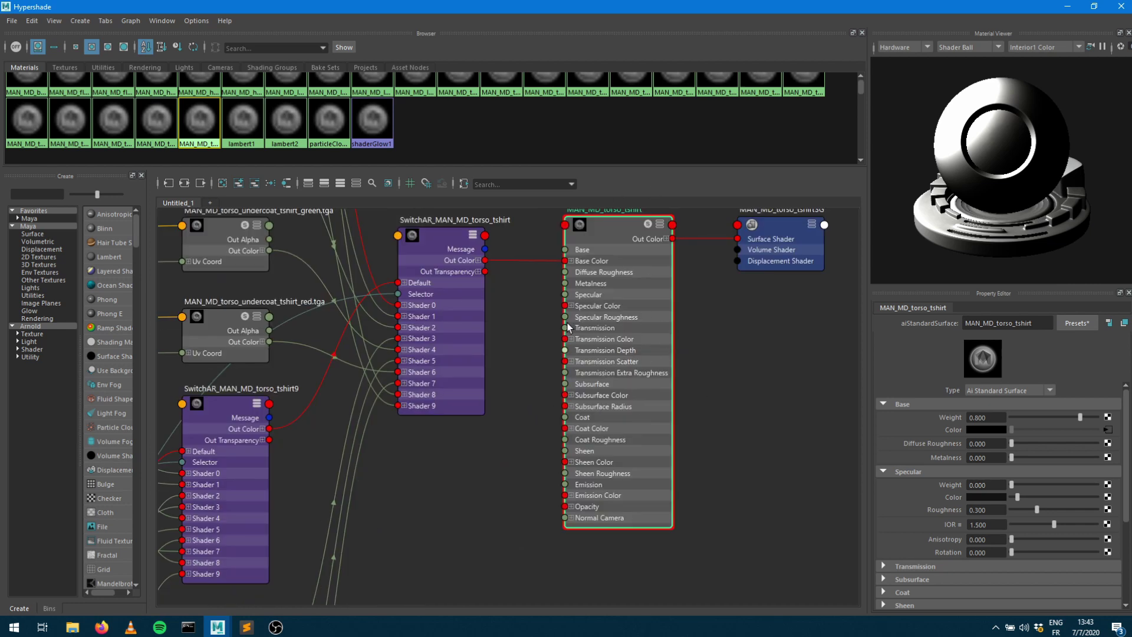
{"action": "middle_click_drag", "start_coordinate": [510, 346], "coordinate": [502, 432], "text": "alt"}
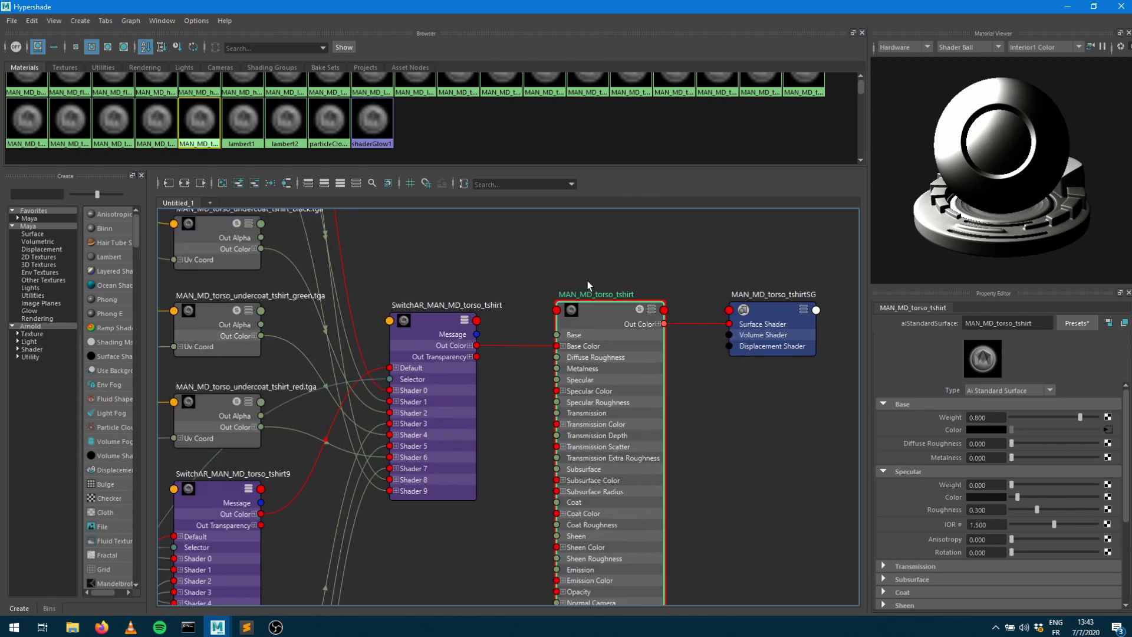
{"action": "left_click", "coordinate": [439, 324]}
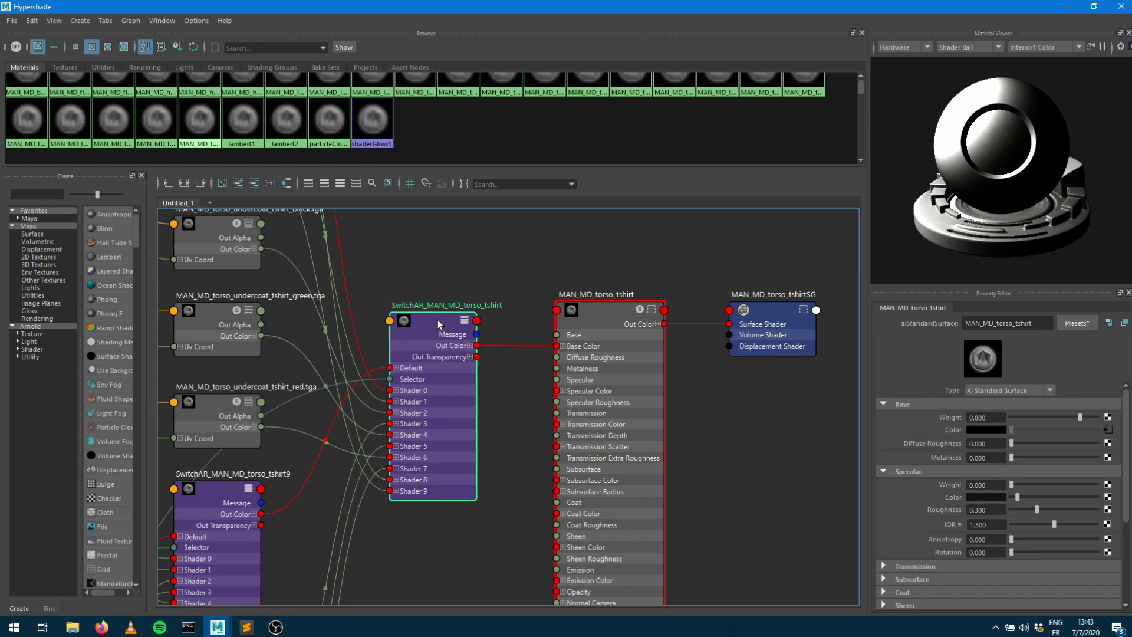
{"action": "middle_click_drag", "start_coordinate": [403, 363], "coordinate": [521, 423], "text": "alt"}
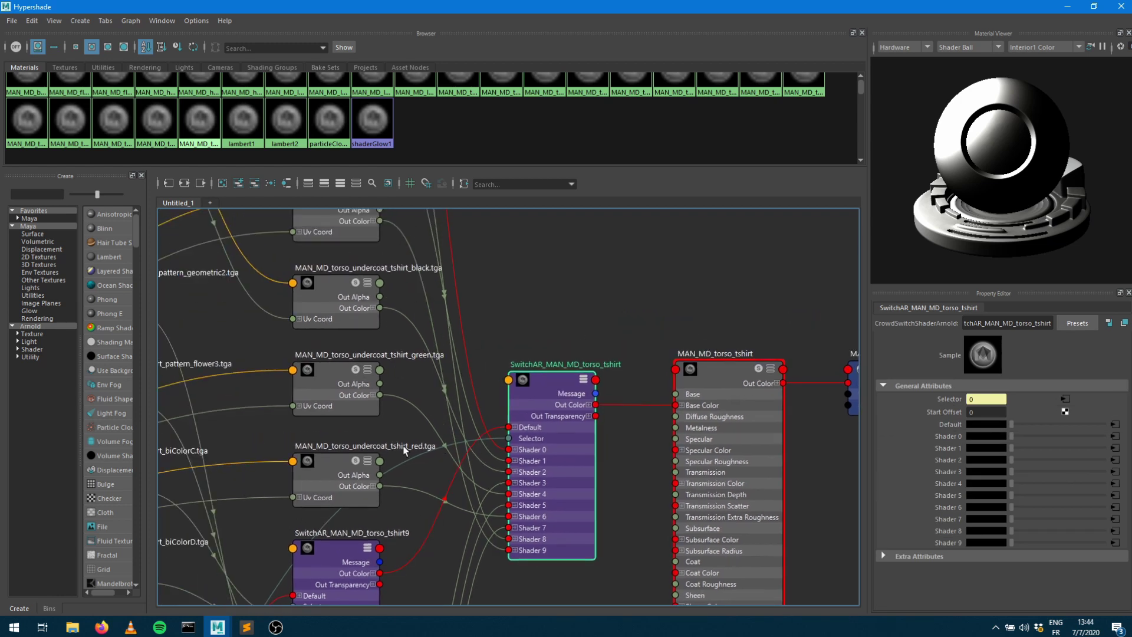
Examine the T-shirt color textures, such as green, cyan, purple and yellow, connected to the switch shader, and put the Hypershade away.
{"action": "left_click", "coordinate": [332, 369]}
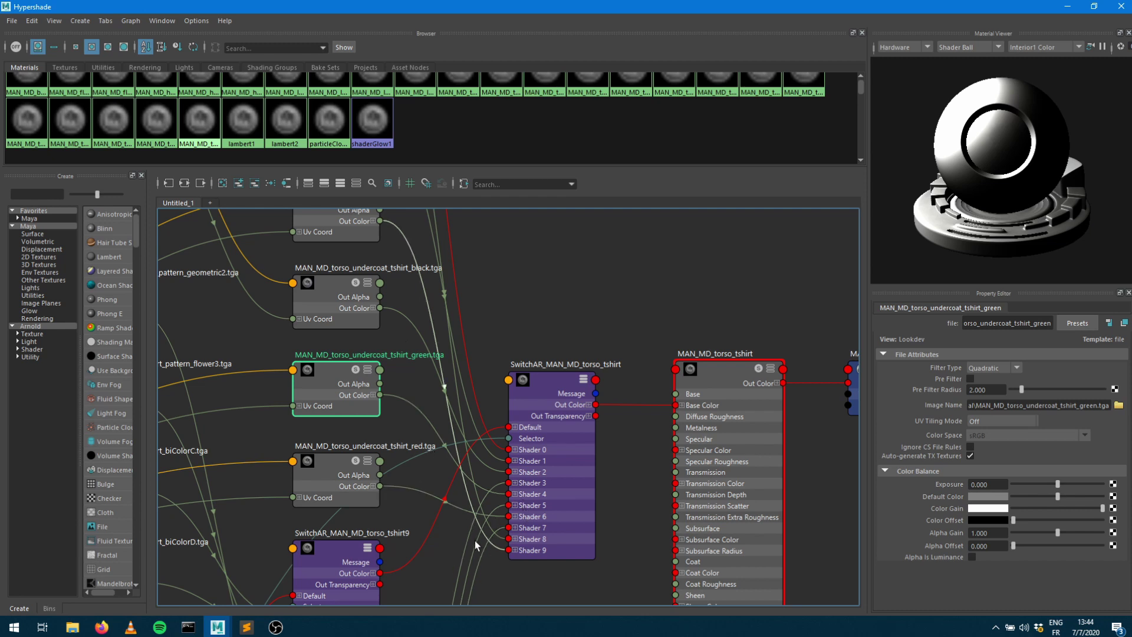
{"action": "middle_click_drag", "start_coordinate": [396, 419], "coordinate": [389, 269], "text": "alt"}
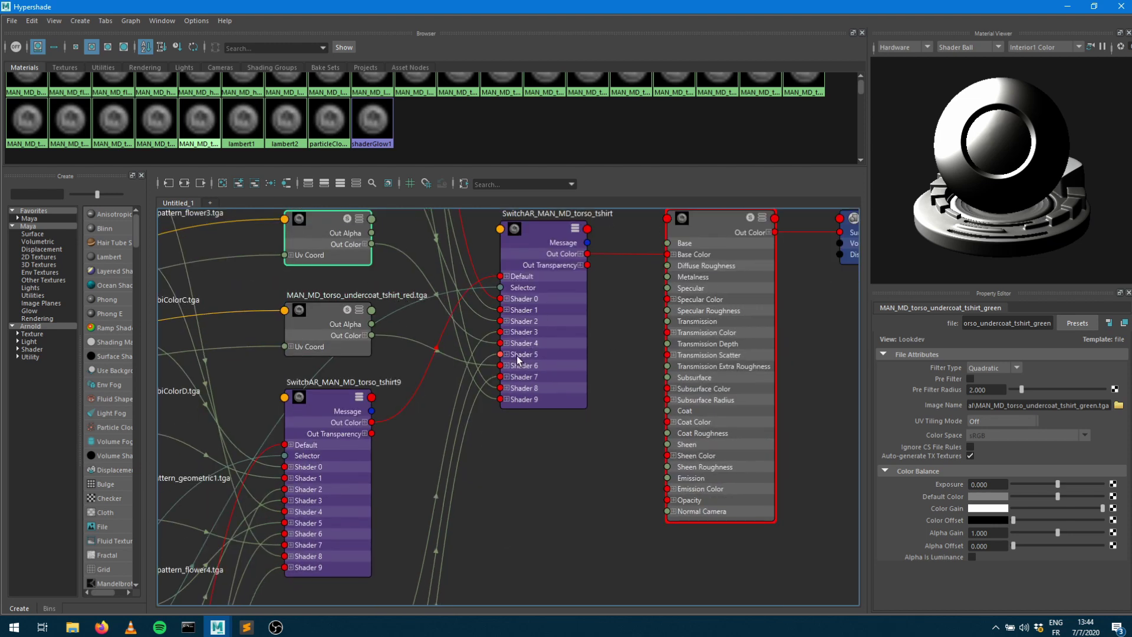
{"action": "middle_click_drag", "start_coordinate": [578, 293], "coordinate": [588, 230], "text": "alt"}
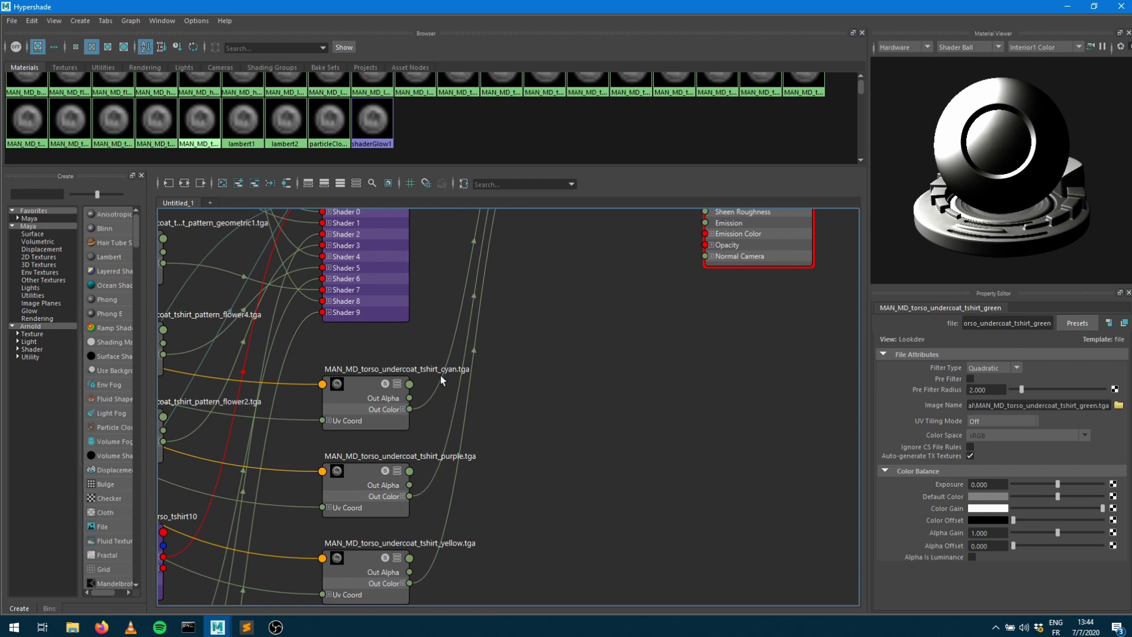
{"action": "middle_click_drag", "start_coordinate": [410, 532], "coordinate": [404, 555], "text": "alt"}
{"action": "middle_click_drag", "start_coordinate": [518, 230], "coordinate": [485, 432], "text": "alt"}
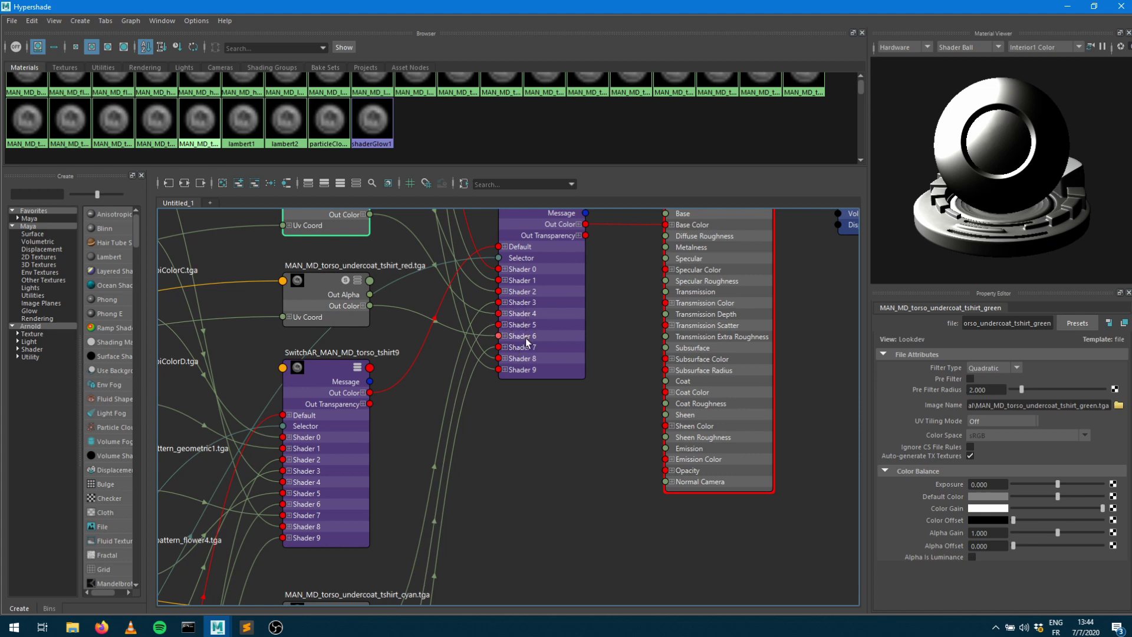
{"action": "left_click", "coordinate": [1065, 8]}
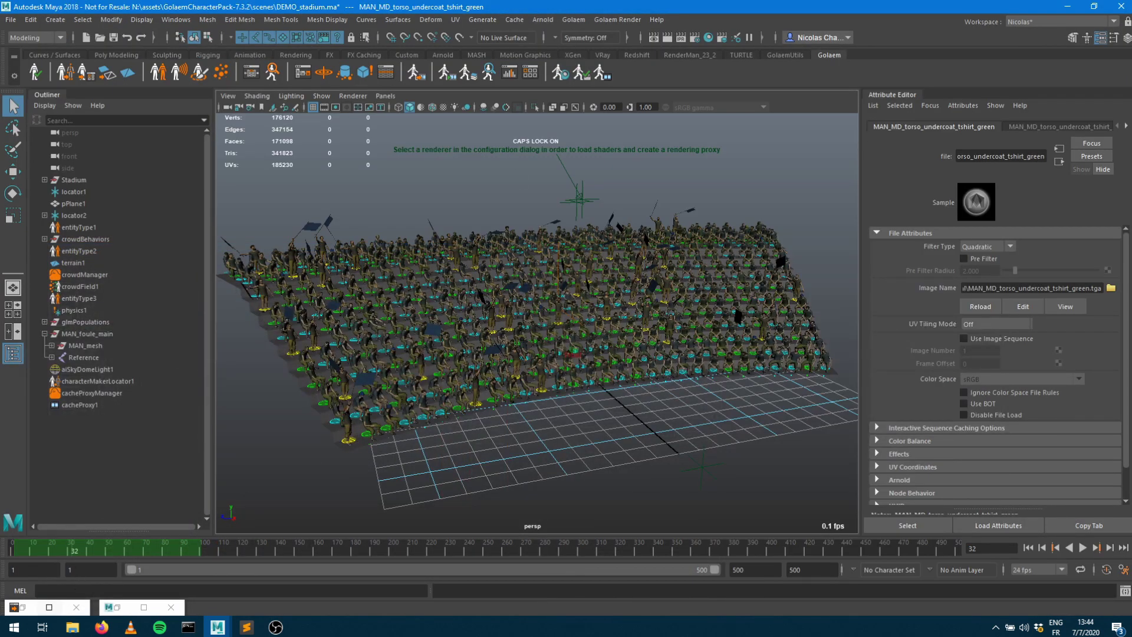
In the Character Maker, set the MAN_MD_torso_tshirt_textureIdx shader attribute's range to a minimum of 4 and a maximum of 6.
{"action": "left_click", "coordinate": [24, 607]}
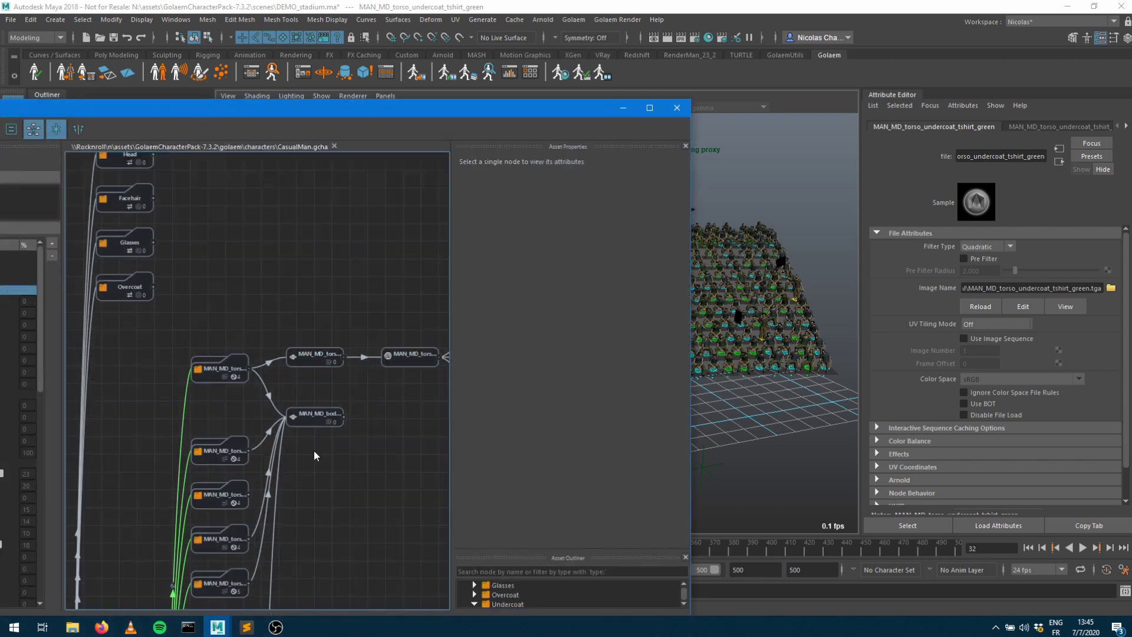
{"action": "middle_click_drag", "start_coordinate": [379, 324], "coordinate": [240, 301]}
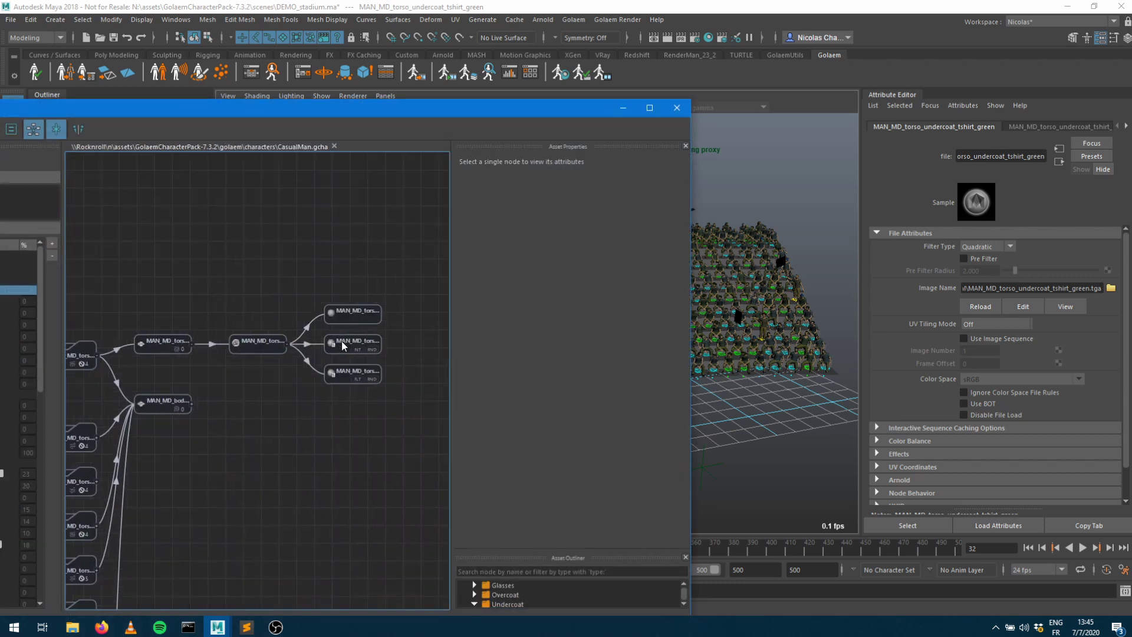
{"action": "left_click", "coordinate": [342, 344]}
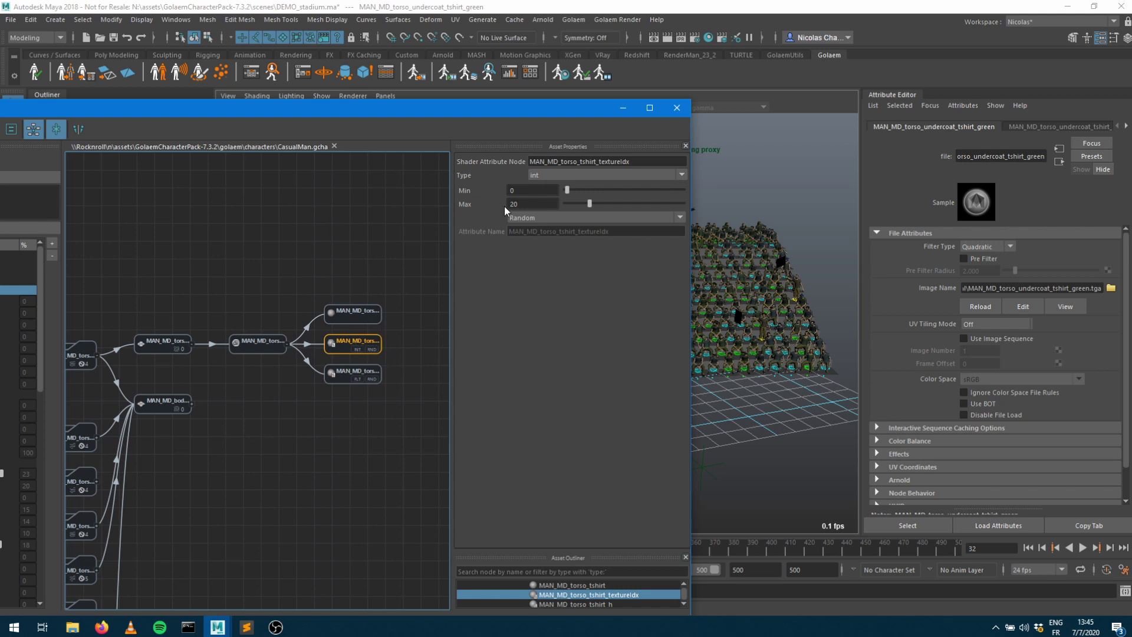
{"action": "double_click", "coordinate": [532, 189]}
{"action": "type", "text": "4"}
{"action": "key", "text": "Tab"}
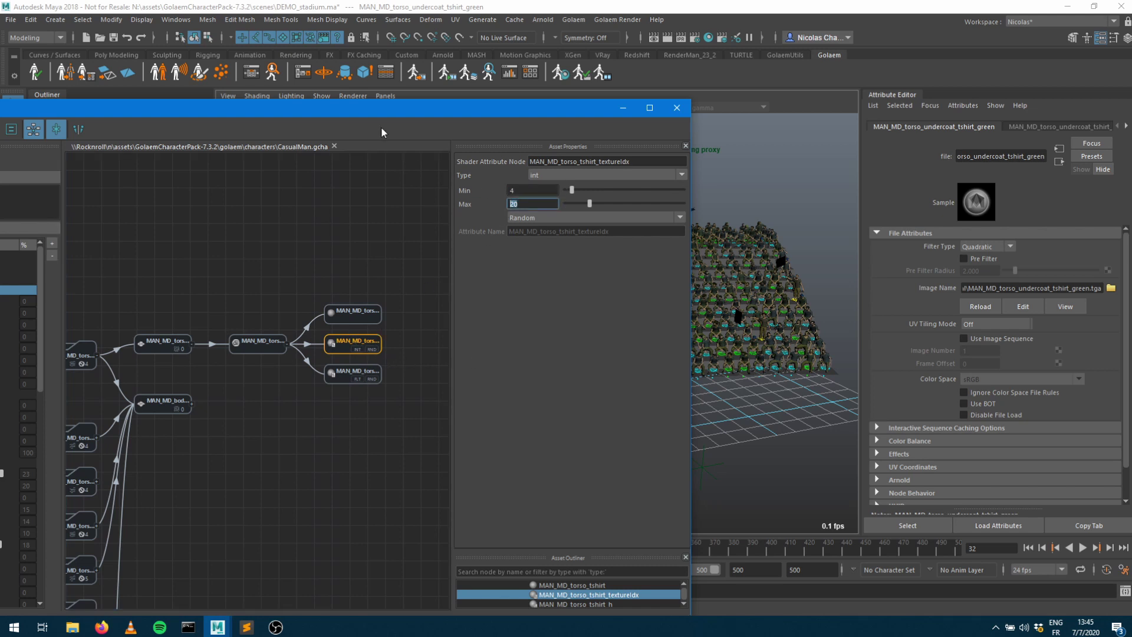
{"action": "type", "text": "6"}
{"action": "key", "text": "Tab"}
Save the CasualMan.gcha character file and put the Character Maker away.
{"action": "left_click_drag", "start_coordinate": [142, 114], "coordinate": [164, 114]}
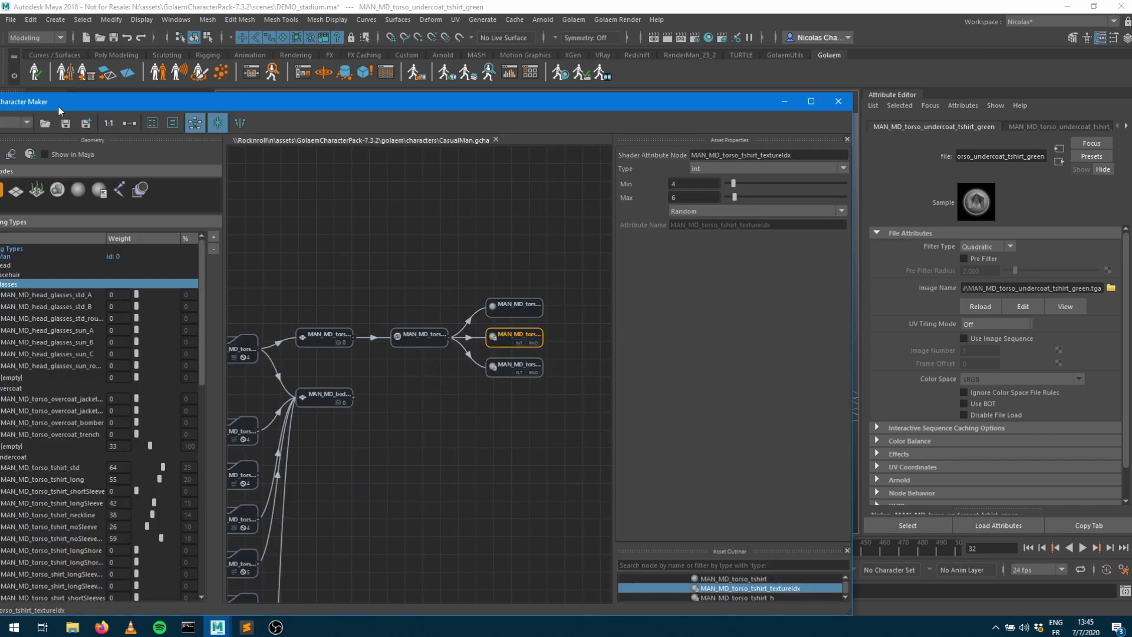
{"action": "left_click", "coordinate": [66, 123]}
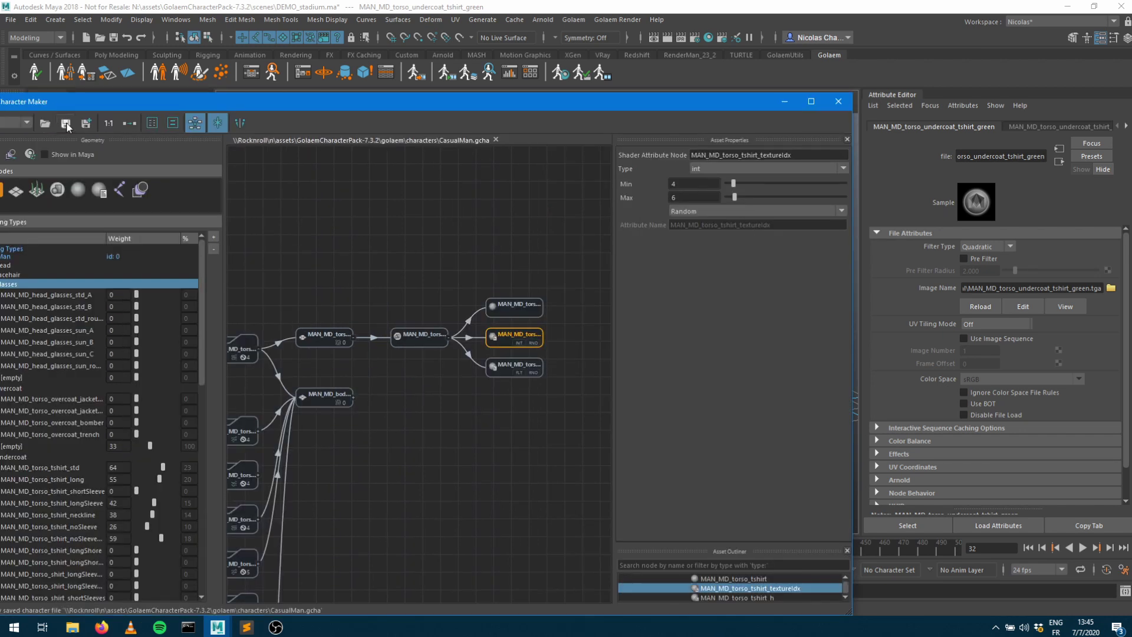
{"action": "left_click", "coordinate": [785, 102]}
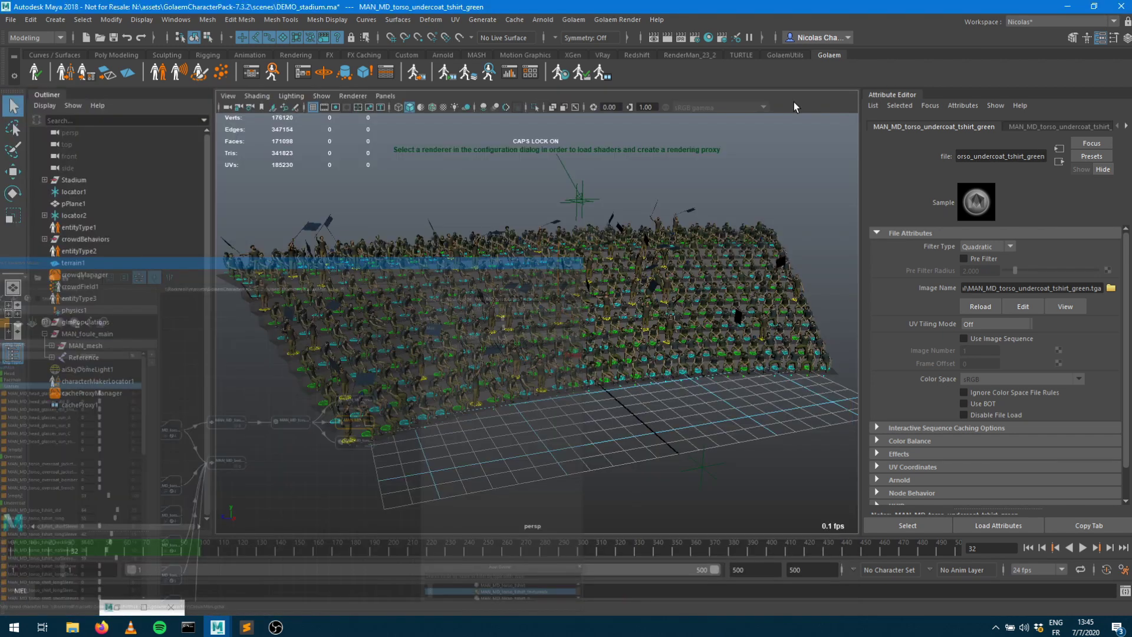
Render the crowd again at frame 32 with the restricted T-shirt texture range.
{"action": "left_click", "coordinate": [668, 39]}
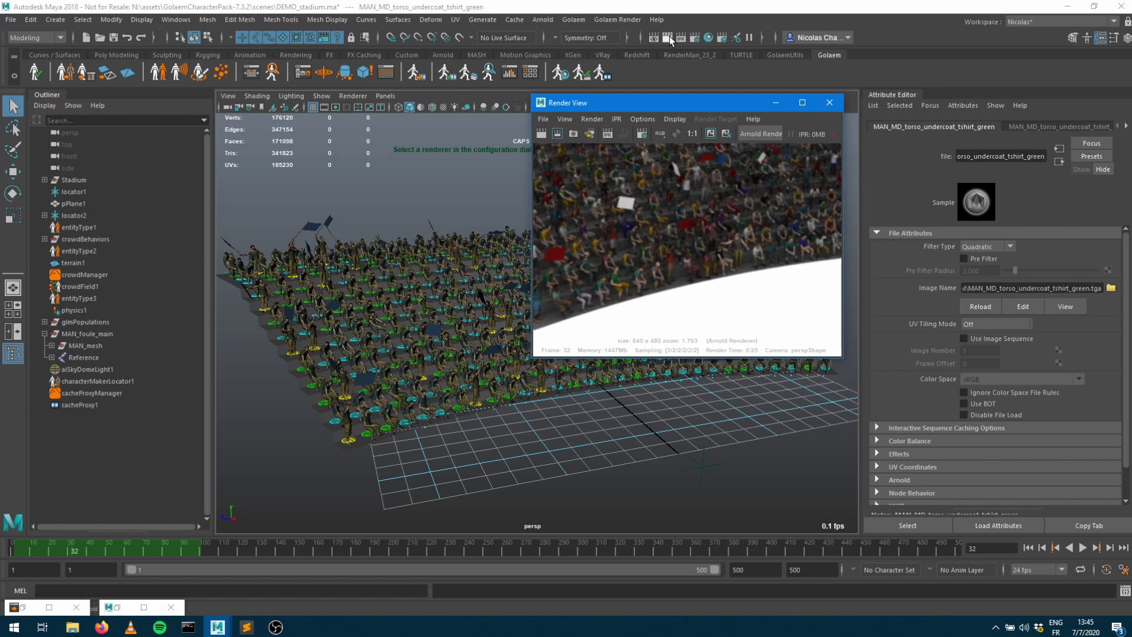